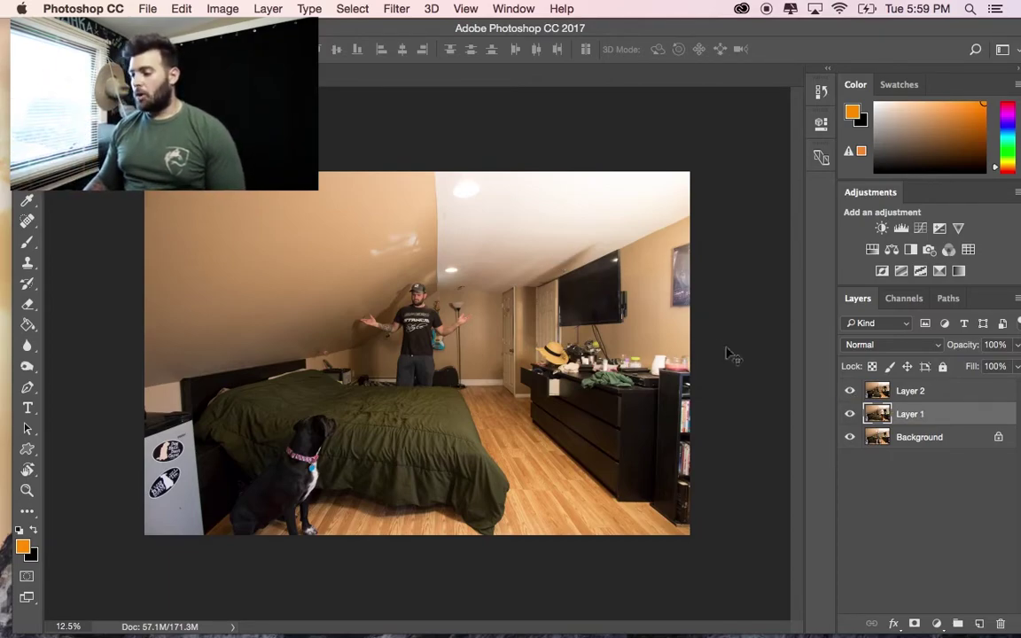
- Compare the three stacked bedroom photos by switching the visibility of Layer 2 and Layer 1 off and on
{"action": "left_click", "coordinate": [850, 392]}
{"action": "left_click", "coordinate": [850, 414]}
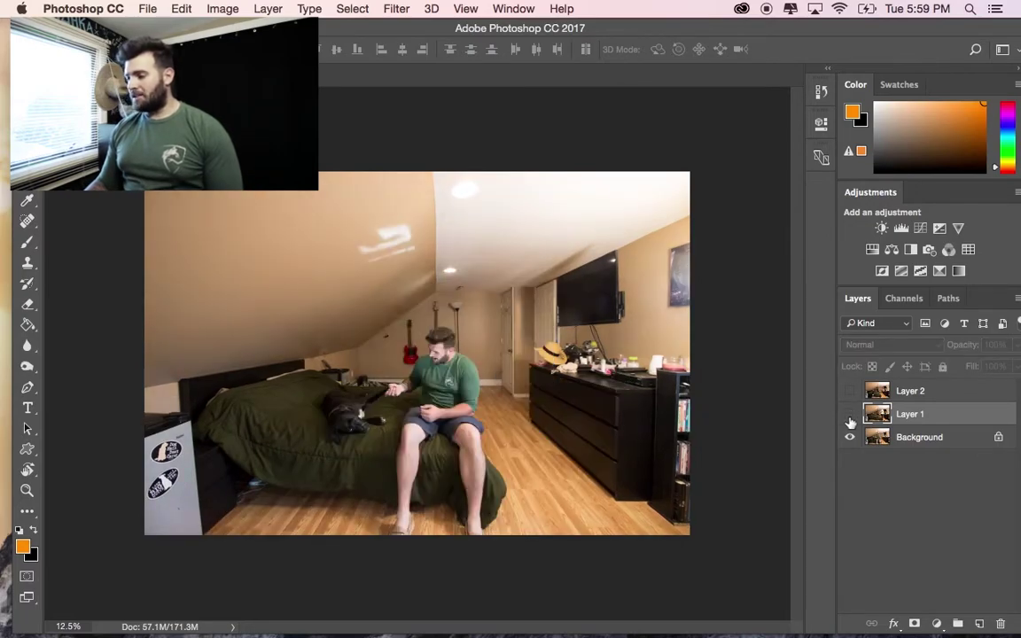
{"action": "left_click", "coordinate": [851, 414]}
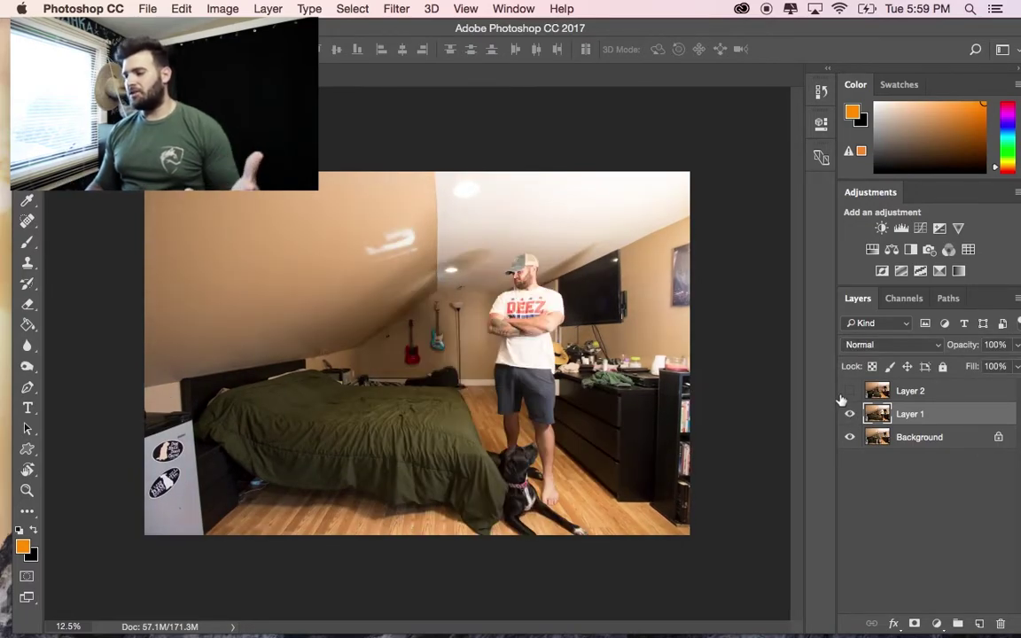
{"action": "left_click", "coordinate": [850, 392]}
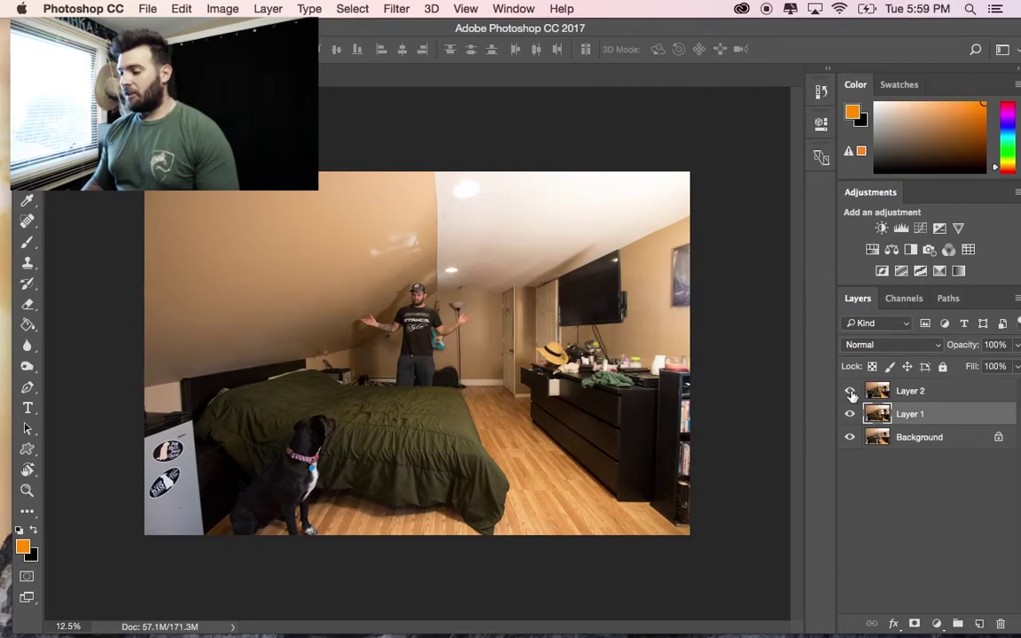
- Hide Layer 2 and compare Layer 1 with the Background photo, leaving Layer 1 visible
{"action": "left_click", "coordinate": [850, 435], "text": "alt"}
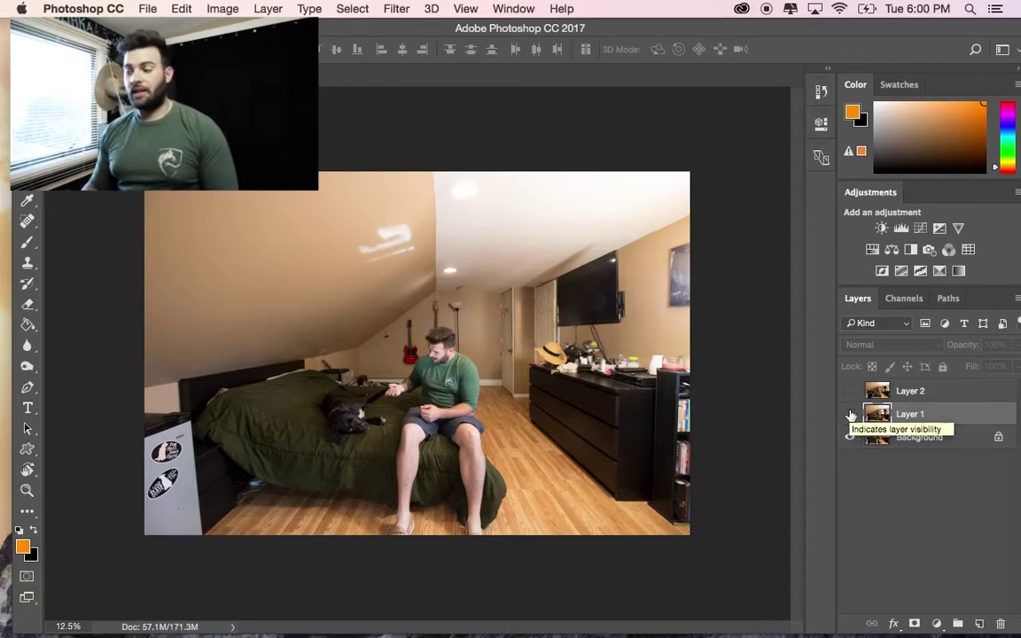
{"action": "left_click", "coordinate": [851, 414]}
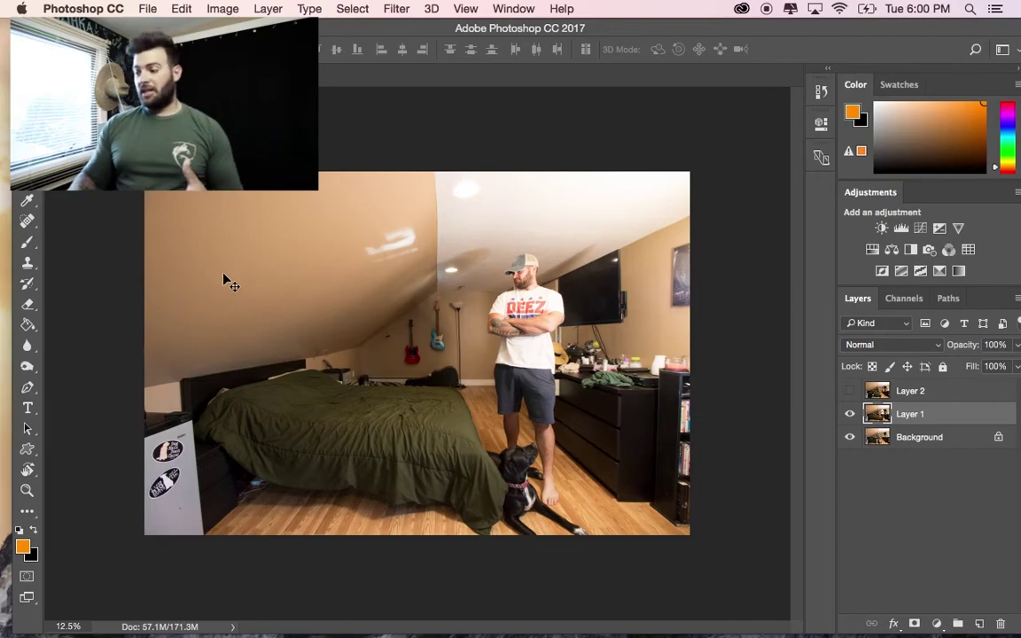
{"action": "left_click", "coordinate": [849, 414]}
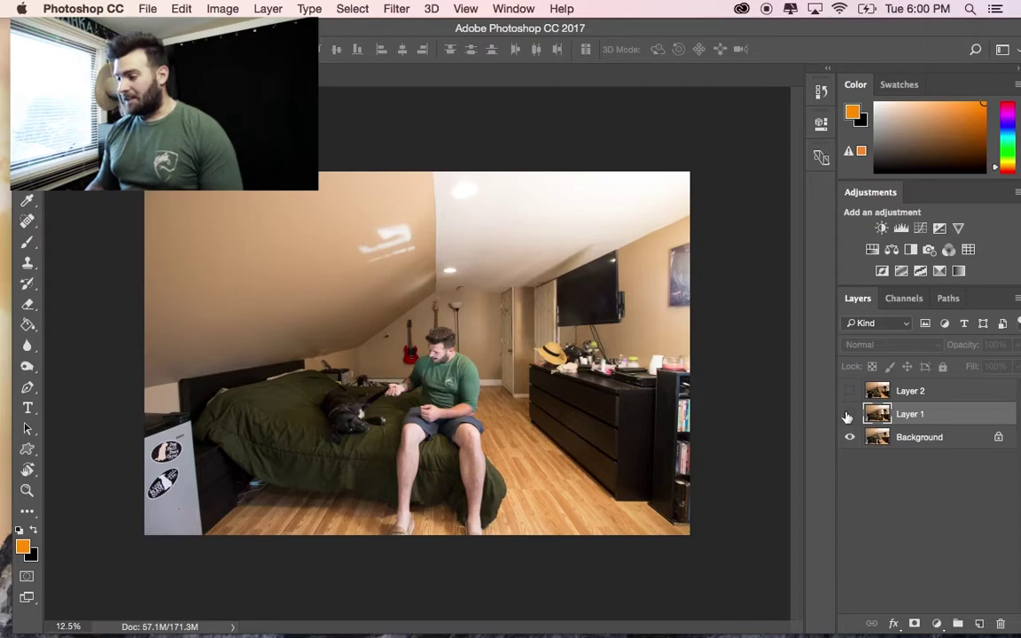
{"action": "left_click", "coordinate": [849, 414]}
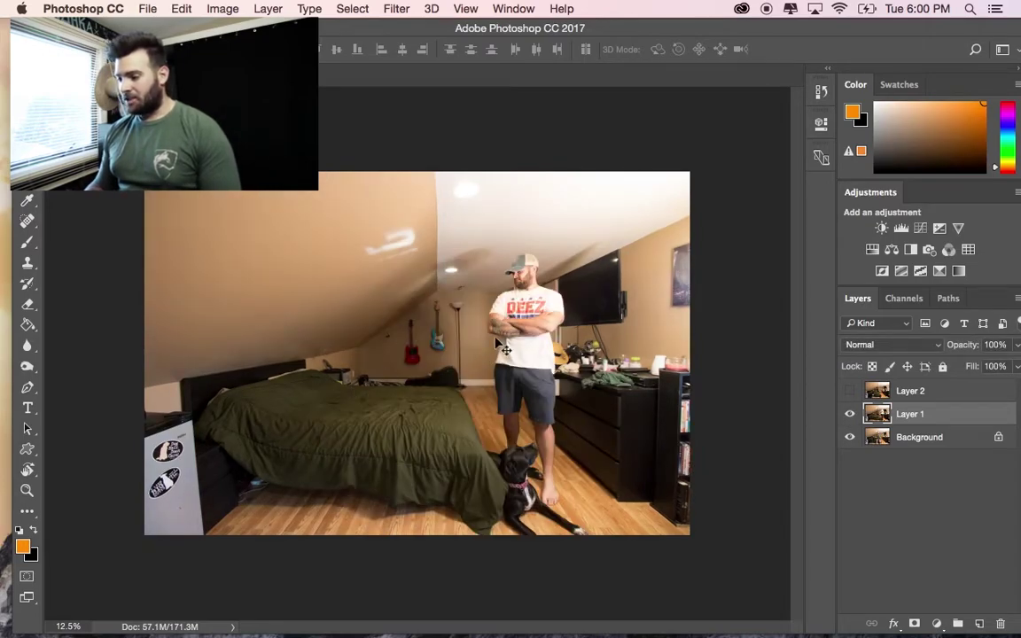
- Add a layer mask to Layer 1 and postpone the Adobe software integrity notice
{"action": "left_click", "coordinate": [914, 624]}
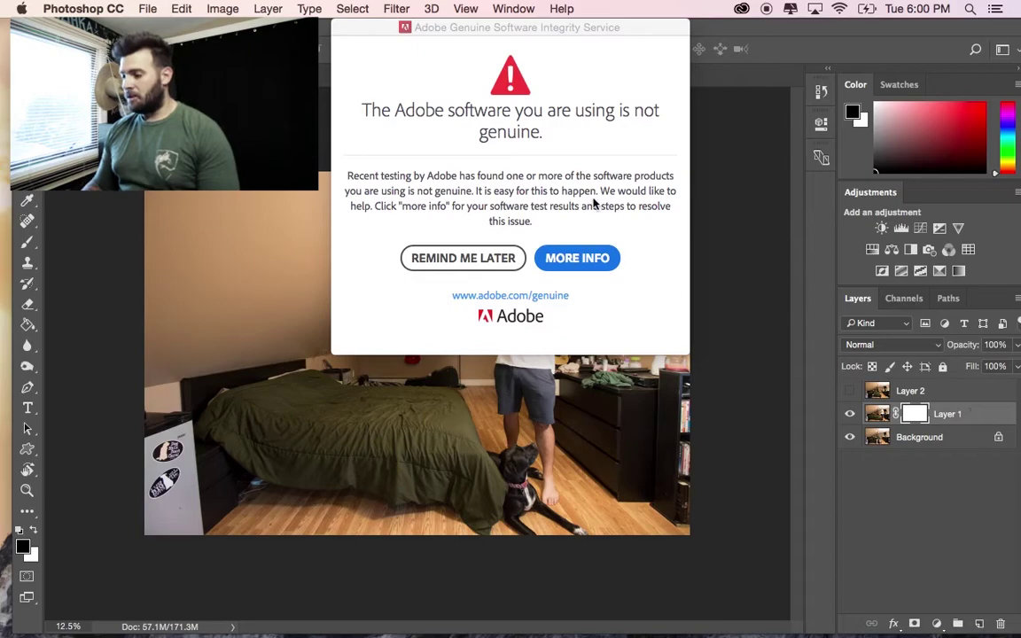
{"action": "left_click", "coordinate": [463, 258]}
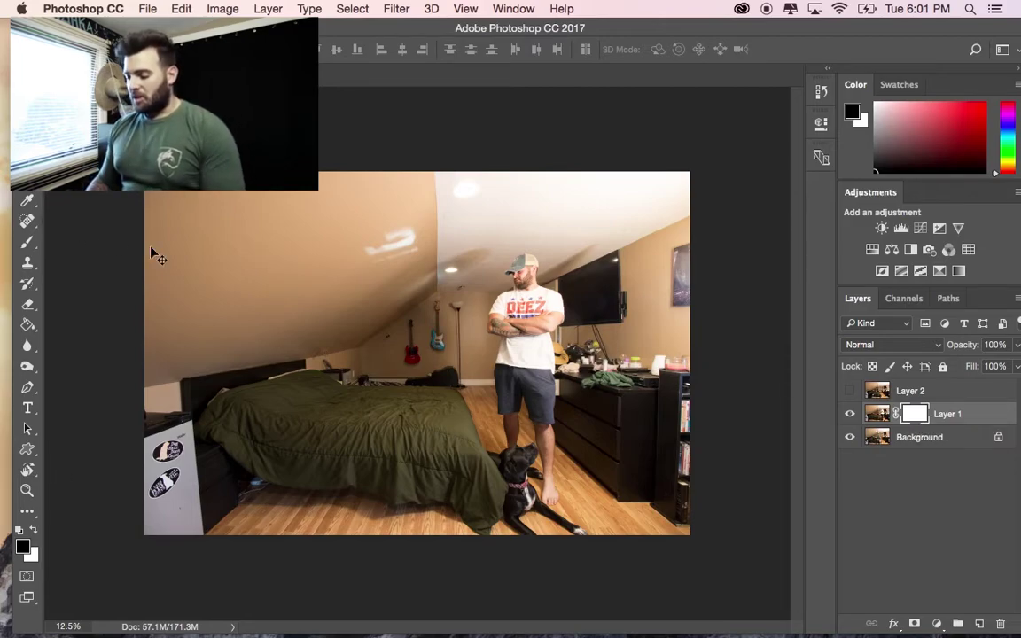
{"action": "key", "text": "b"}
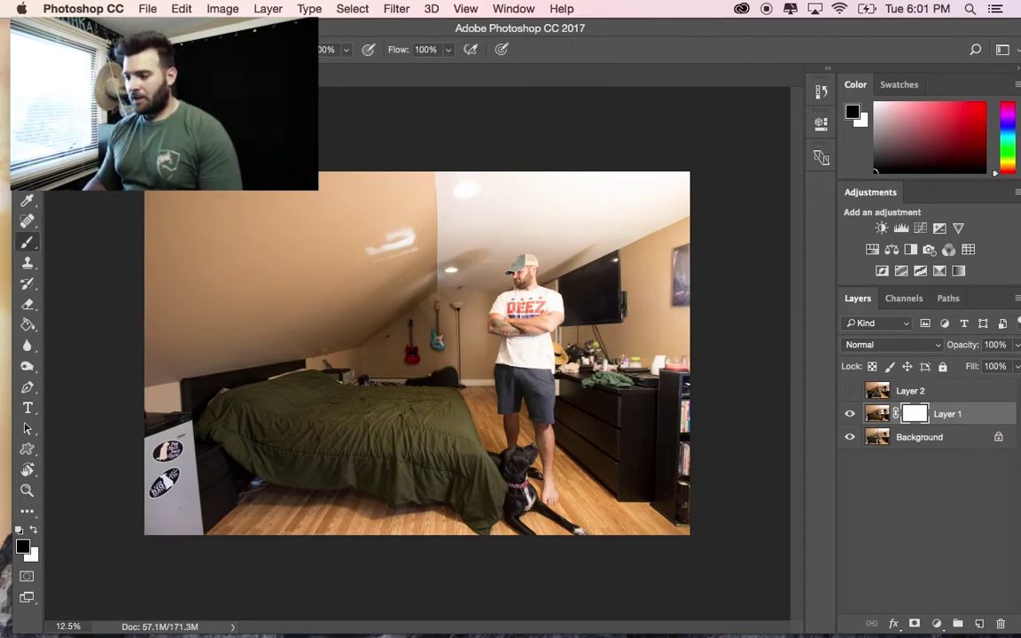
- Lasso the bed side of the room up to the standing man, fill that area of Layer 1's mask with black, and deselect
{"action": "key", "text": "l"}
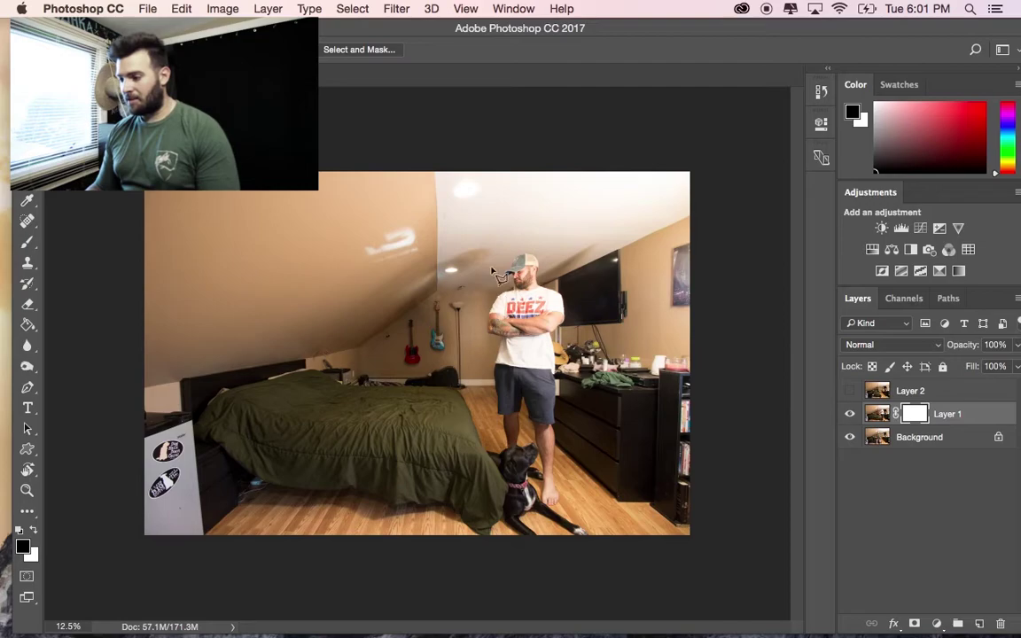
{"action": "mouse_move", "coordinate": [449, 173]}
{"action": "left_mouse_down"}
{"action": "mouse_move", "coordinate": [463, 230]}
{"action": "mouse_move", "coordinate": [458, 330]}
{"action": "mouse_move", "coordinate": [481, 550]}
{"action": "mouse_move", "coordinate": [128, 563]}
{"action": "mouse_move", "coordinate": [109, 284]}
{"action": "mouse_move", "coordinate": [327, 159]}
{"action": "mouse_move", "coordinate": [451, 174]}
{"action": "left_mouse_up"}
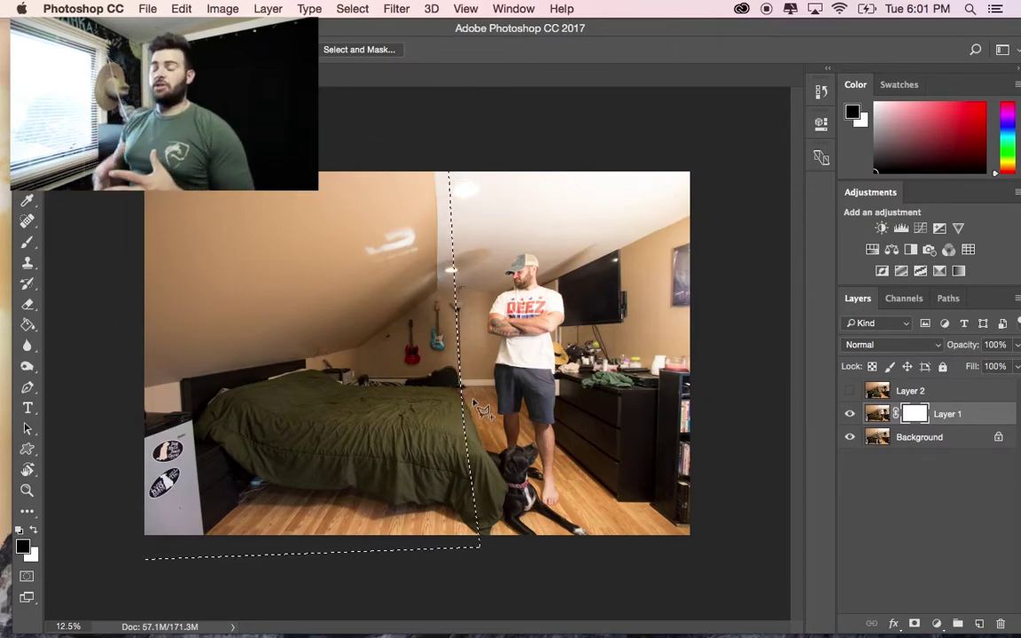
{"action": "left_click", "coordinate": [29, 323]}
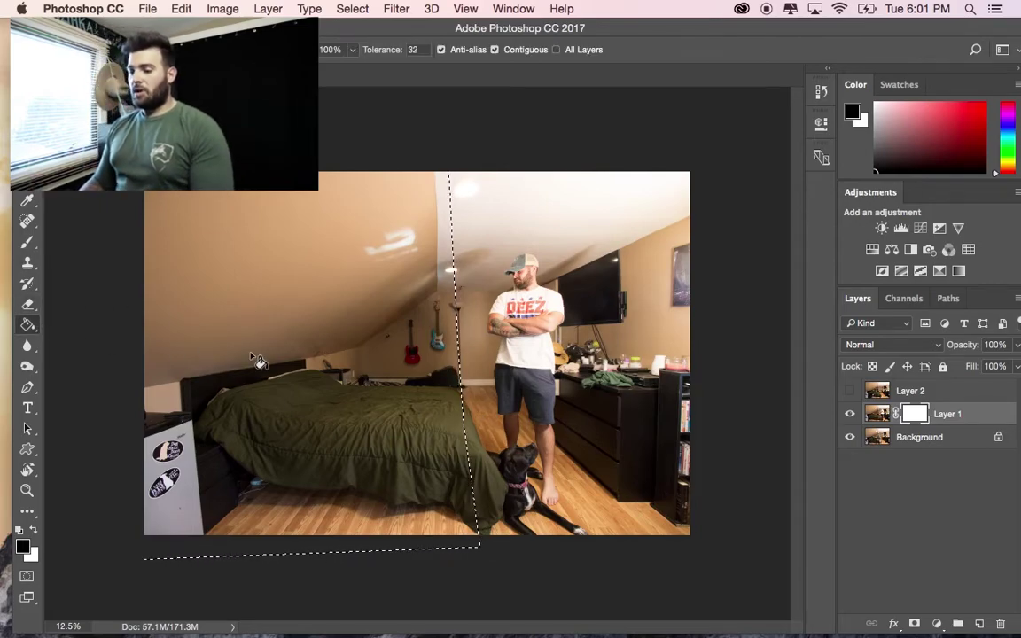
{"action": "left_click", "coordinate": [312, 381]}
{"action": "key", "text": "super+d"}
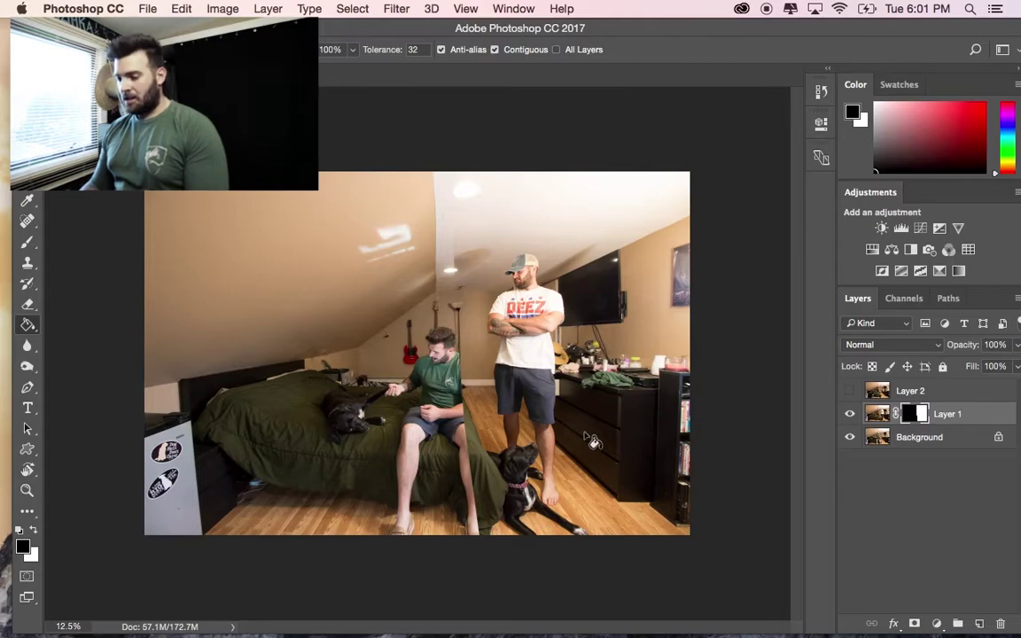
- Examine the effect of the mask by toggling Layer 1's visibility several times
{"action": "left_click", "coordinate": [849, 414]}
{"action": "left_click", "coordinate": [848, 415]}
{"action": "left_click", "coordinate": [848, 415]}
{"action": "left_click", "coordinate": [848, 415]}
{"action": "left_click", "coordinate": [843, 420]}
{"action": "left_click", "coordinate": [844, 420]}
{"action": "left_click", "coordinate": [843, 420]}
{"action": "left_click", "coordinate": [843, 420]}
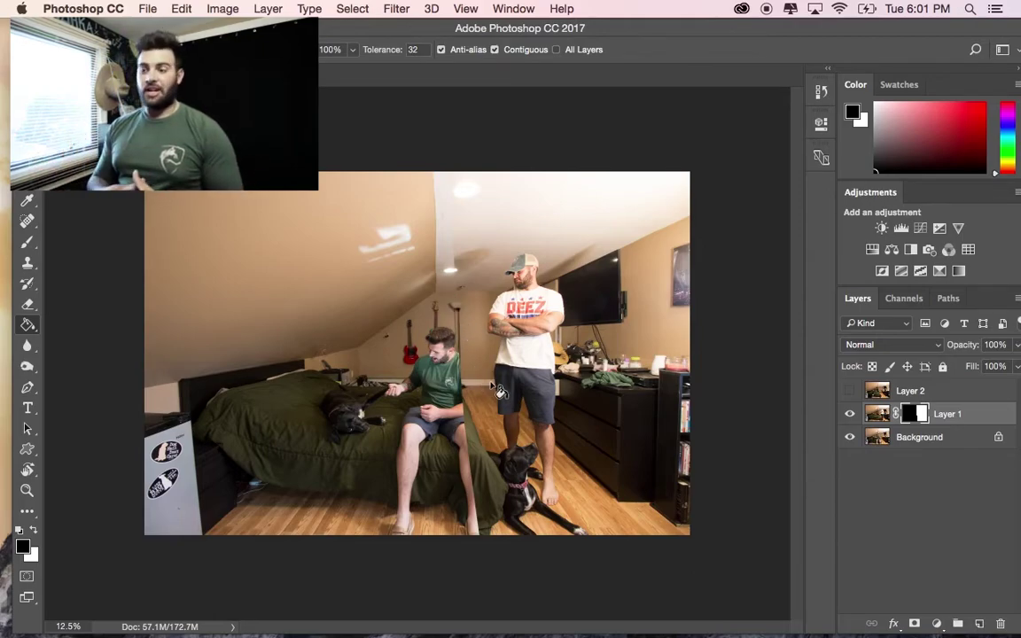
- Adjust the brush size and paint black on Layer 1's mask along the seated man's cut-off side, from his head to his foot
{"action": "key", "text": "b"}
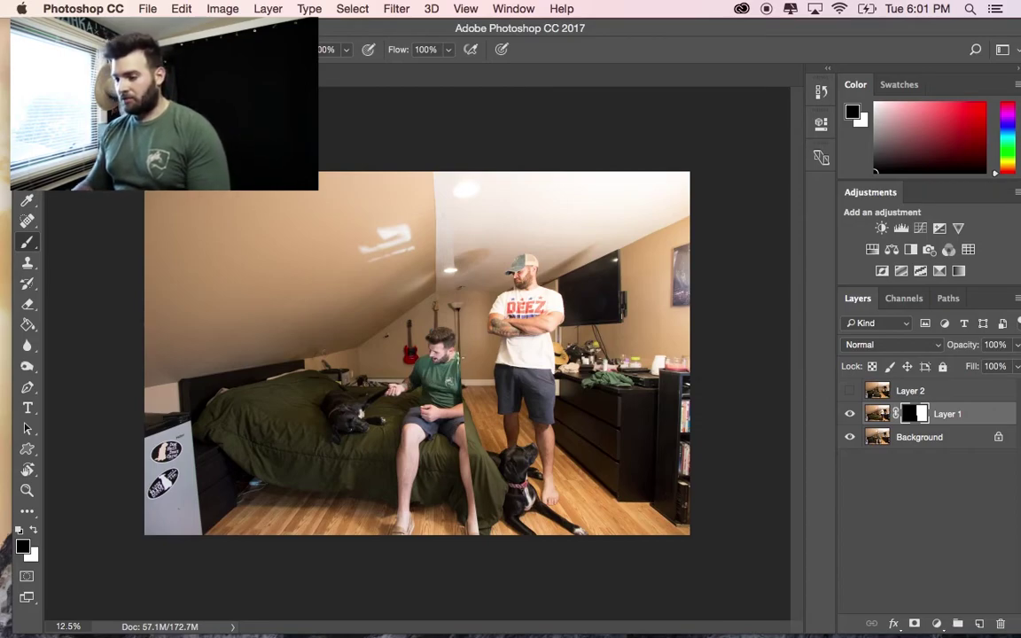
{"action": "key", "text": "bracketright"}
{"action": "key", "text": "bracketright"}
{"action": "key", "text": "bracketright"}
{"action": "key", "text": "bracketright"}
{"action": "key", "text": "bracketright"}
{"action": "key", "text": "bracketright"}
{"action": "key", "text": "bracketright"}
{"action": "key", "text": "bracketright"}
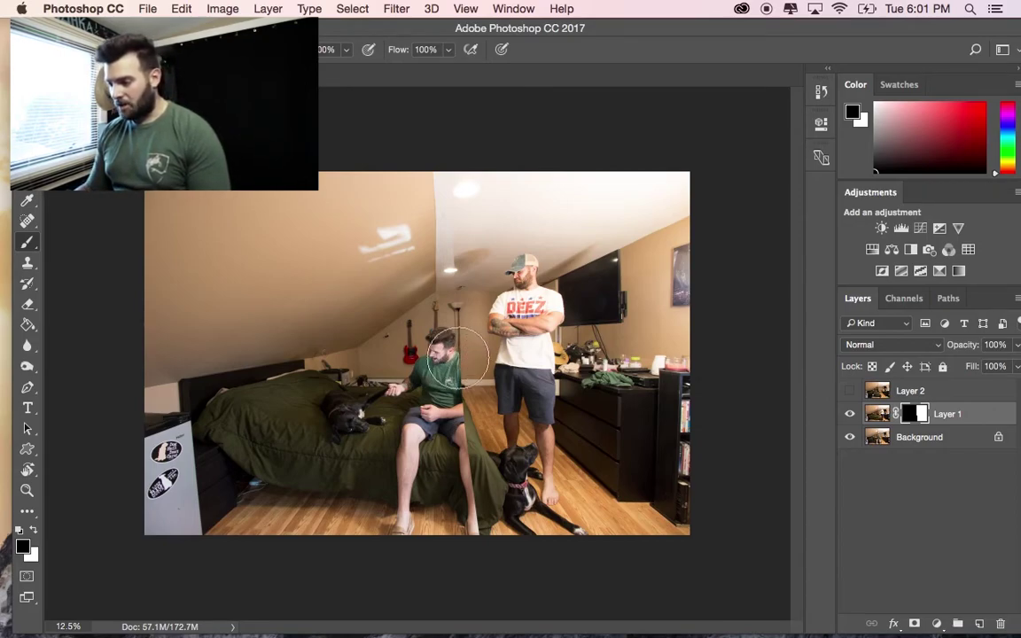
{"action": "key", "text": "bracketleft"}
{"action": "key", "text": "bracketleft"}
{"action": "key", "text": "bracketleft"}
{"action": "key", "text": "bracketleft"}
{"action": "key", "text": "bracketleft"}
{"action": "key", "text": "bracketleft"}
{"action": "key", "text": "bracketleft"}
{"action": "key", "text": "bracketleft"}
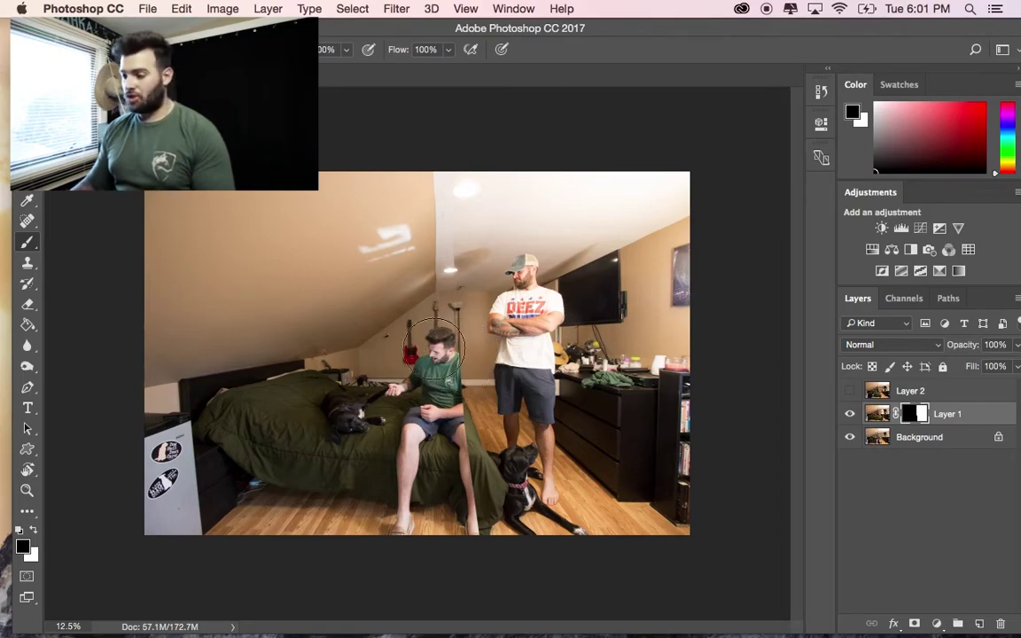
{"action": "mouse_move", "coordinate": [449, 344]}
{"action": "left_mouse_down"}
{"action": "mouse_move", "coordinate": [443, 323]}
{"action": "mouse_move", "coordinate": [472, 534]}
{"action": "left_mouse_up"}
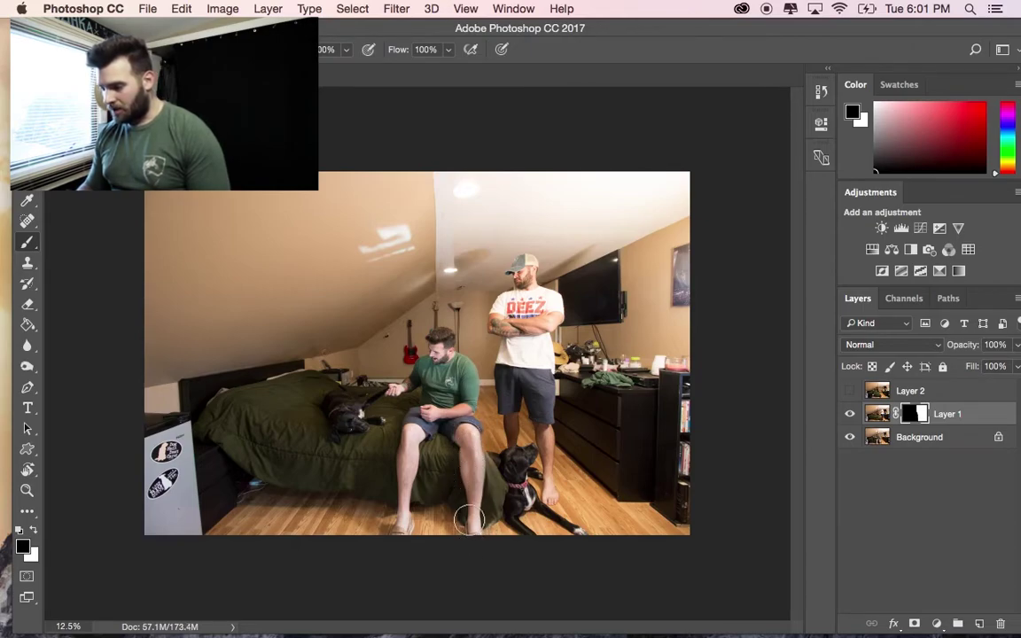
- Touch up Layer 1's mask in black beside the seated man's lower leg near the dog, and reduce the brush size
{"action": "key", "text": "super+equal"}
{"action": "key", "text": "super+equal"}
{"action": "key", "text": "super+equal"}
{"action": "scroll", "coordinate": [514, 496], "scroll_direction": "right", "scroll_amount": 3}
{"action": "mouse_move", "coordinate": [441, 410]}
{"action": "left_mouse_down"}
{"action": "mouse_move", "coordinate": [417, 367]}
{"action": "mouse_move", "coordinate": [433, 365]}
{"action": "mouse_move", "coordinate": [438, 390]}
{"action": "mouse_move", "coordinate": [435, 381]}
{"action": "left_mouse_up"}
{"action": "key", "text": "bracketleft"}
{"action": "key", "text": "bracketleft"}
{"action": "key", "text": "bracketleft"}
{"action": "key", "text": "bracketleft"}
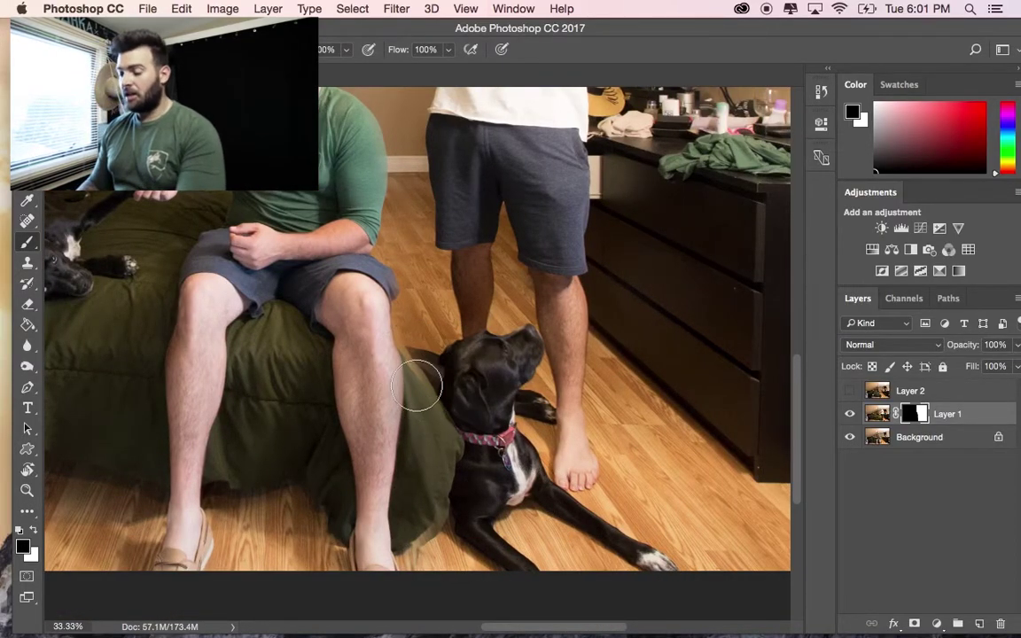
- Paint white with a smaller brush on Layer 1's mask along the seated man's knee to restore the floor and blanket beside it
{"action": "key", "text": "x"}
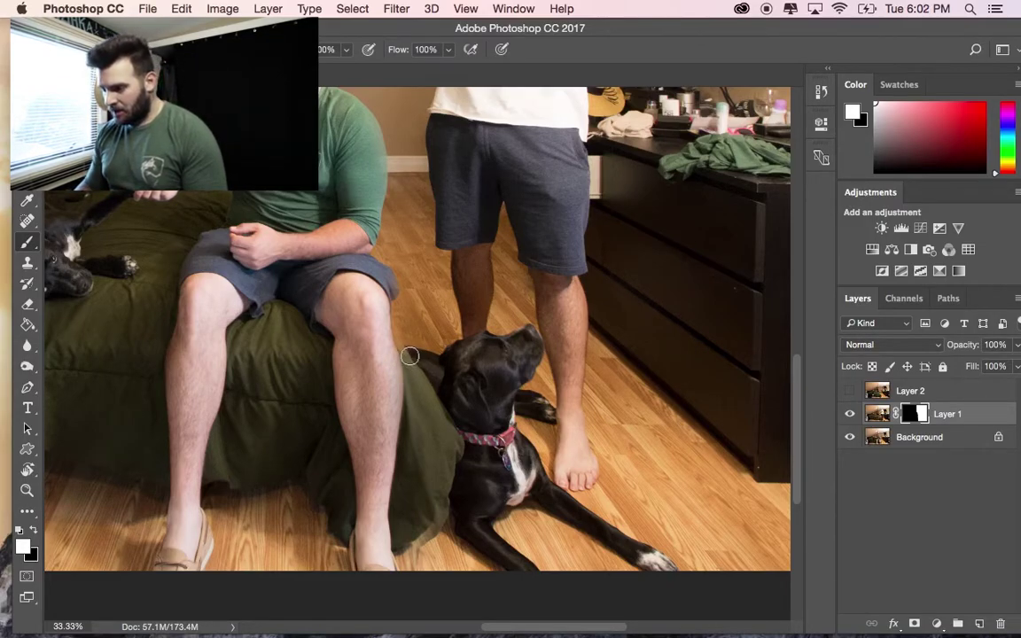
{"action": "key", "text": "super+equal"}
{"action": "key", "text": "super+equal"}
{"action": "key", "text": "super+equal"}
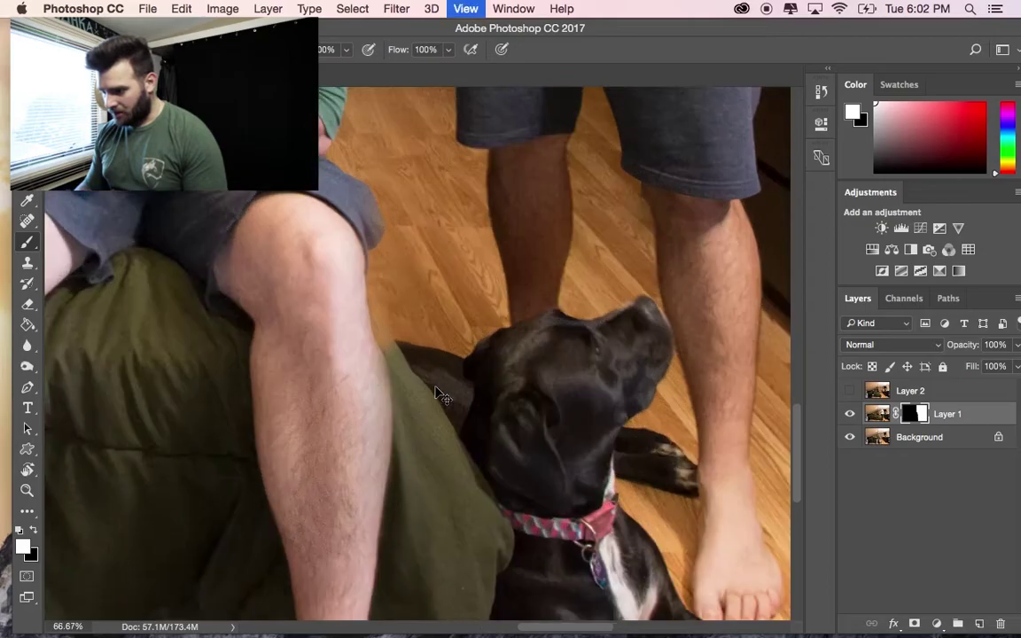
{"action": "key", "text": "bracketleft"}
{"action": "key", "text": "bracketleft"}
{"action": "key", "text": "bracketleft"}
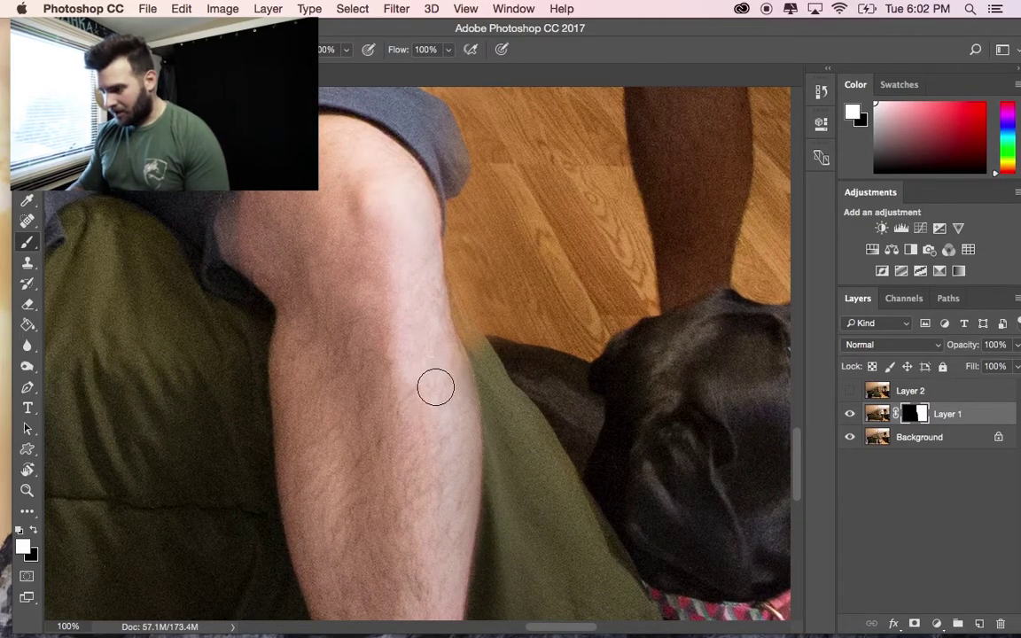
{"action": "mouse_move", "coordinate": [475, 354]}
{"action": "left_mouse_down"}
{"action": "mouse_move", "coordinate": [483, 348]}
{"action": "mouse_move", "coordinate": [467, 326]}
{"action": "mouse_move", "coordinate": [466, 276]}
{"action": "left_mouse_up"}
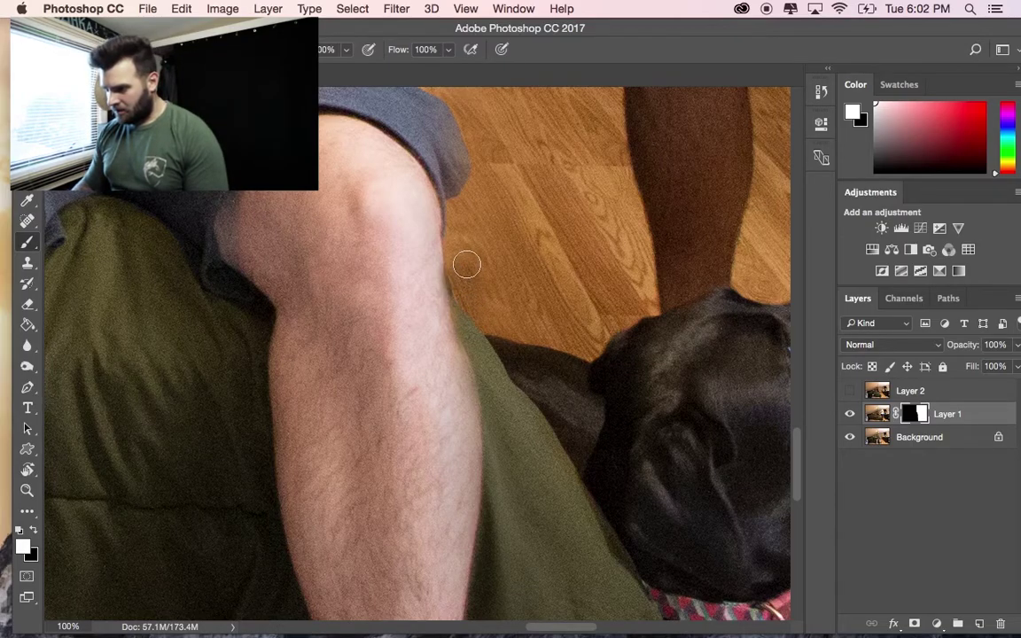
- Refine Layer 1's mask with a fine brush, painting white where the blanket meets the seated man's shin
{"action": "key", "text": "x"}
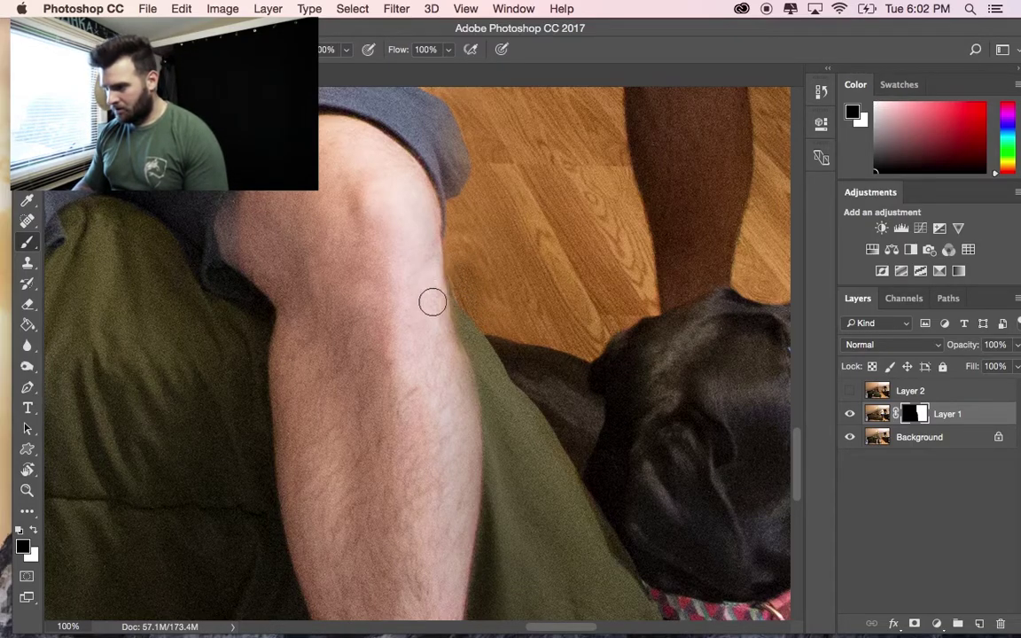
{"action": "key", "text": "super+equal"}
{"action": "key", "text": "super+equal"}
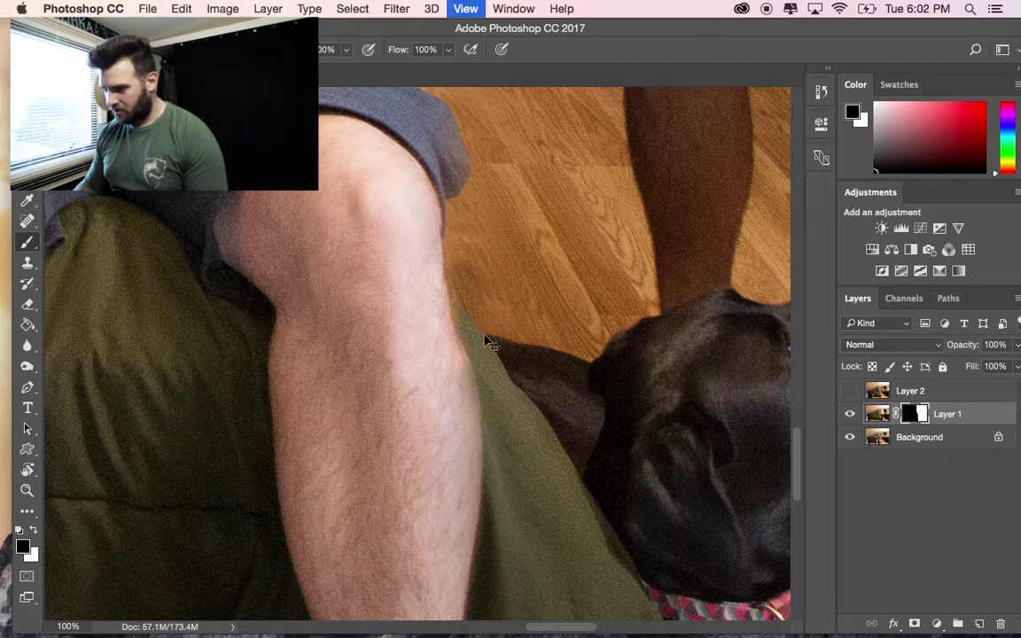
{"action": "scroll", "coordinate": [624, 221], "scroll_direction": "up", "scroll_amount": 1}
{"action": "key", "text": "bracketleft"}
{"action": "key", "text": "bracketleft"}
{"action": "key", "text": "bracketleft"}
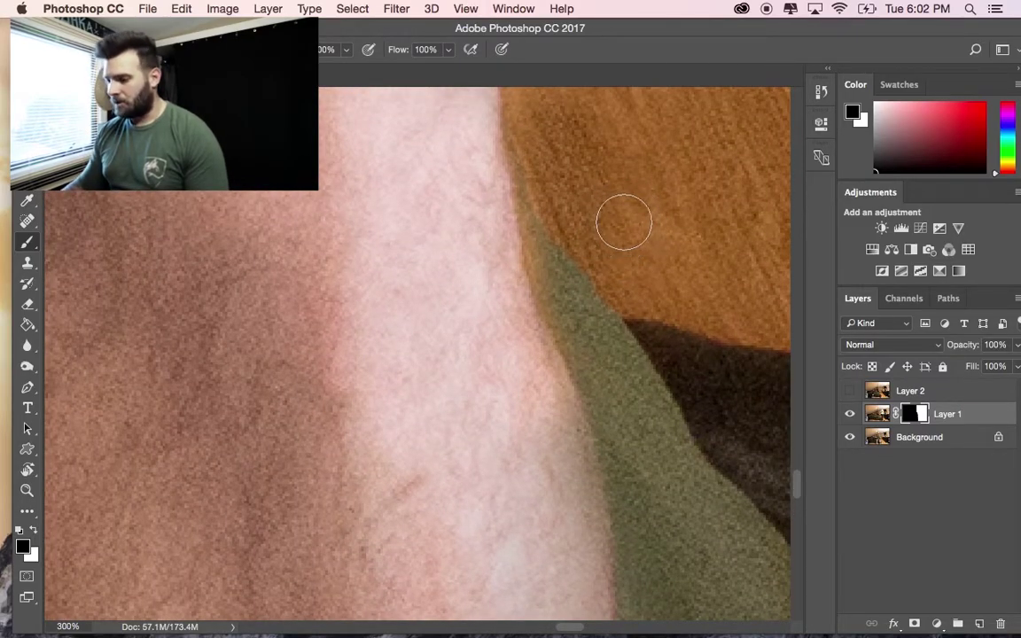
{"action": "key", "text": "x"}
{"action": "mouse_move", "coordinate": [547, 239]}
{"action": "left_mouse_down"}
{"action": "mouse_move", "coordinate": [556, 280]}
{"action": "mouse_move", "coordinate": [591, 328]}
{"action": "left_mouse_up"}
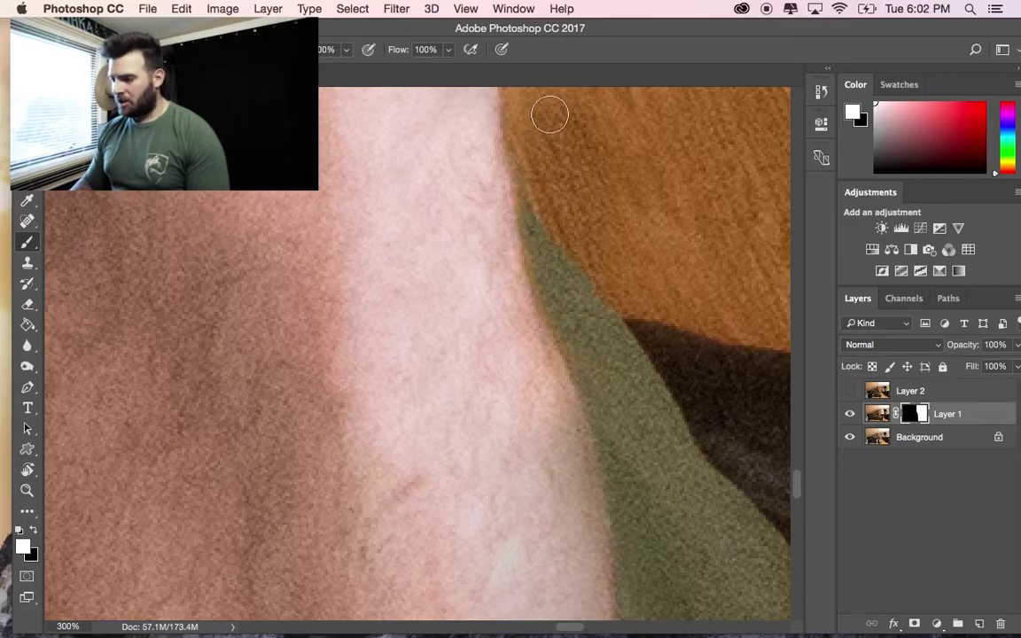
- Paint white on Layer 1's mask along the blanket's lower edge between the seated man's foot and the dog
{"action": "key", "text": "super+minus"}
{"action": "key", "text": "super+minus"}
{"action": "key", "text": "super+minus"}
{"action": "key", "text": "super+minus"}
{"action": "key", "text": "super+minus"}
{"action": "key", "text": "super+minus"}
{"action": "key", "text": "super+minus"}
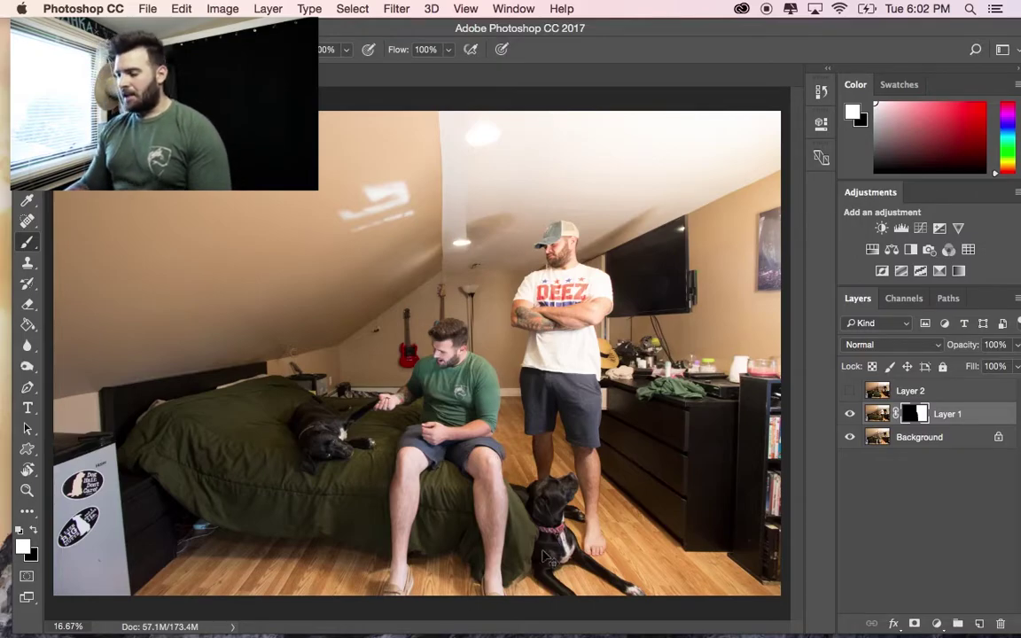
{"action": "key", "text": "super+plus"}
{"action": "key", "text": "super+plus"}
{"action": "key", "text": "super+plus"}
{"action": "key", "text": "super+plus"}
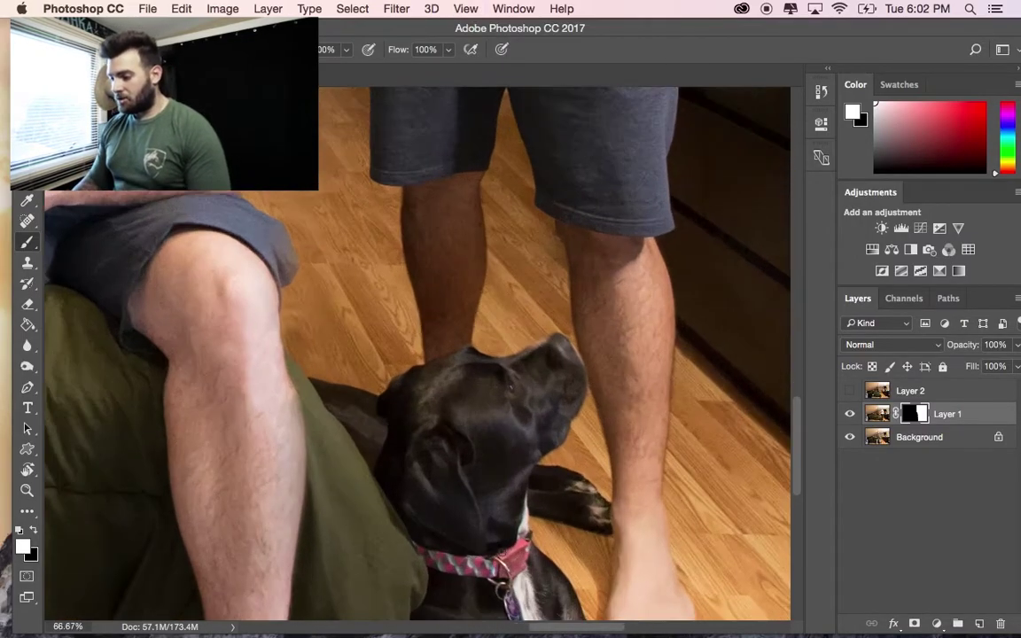
{"action": "mouse_move", "coordinate": [422, 450]}
{"action": "left_mouse_down"}
{"action": "mouse_move", "coordinate": [447, 447]}
{"action": "mouse_move", "coordinate": [466, 407]}
{"action": "mouse_move", "coordinate": [406, 483]}
{"action": "mouse_move", "coordinate": [374, 490]}
{"action": "left_mouse_up"}
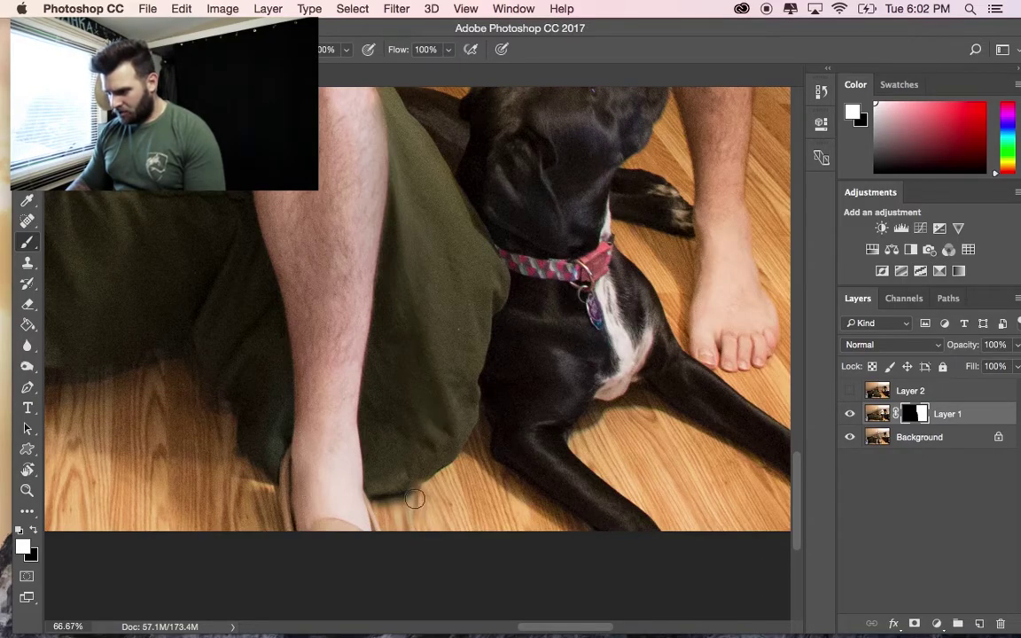
{"action": "key", "text": "x"}
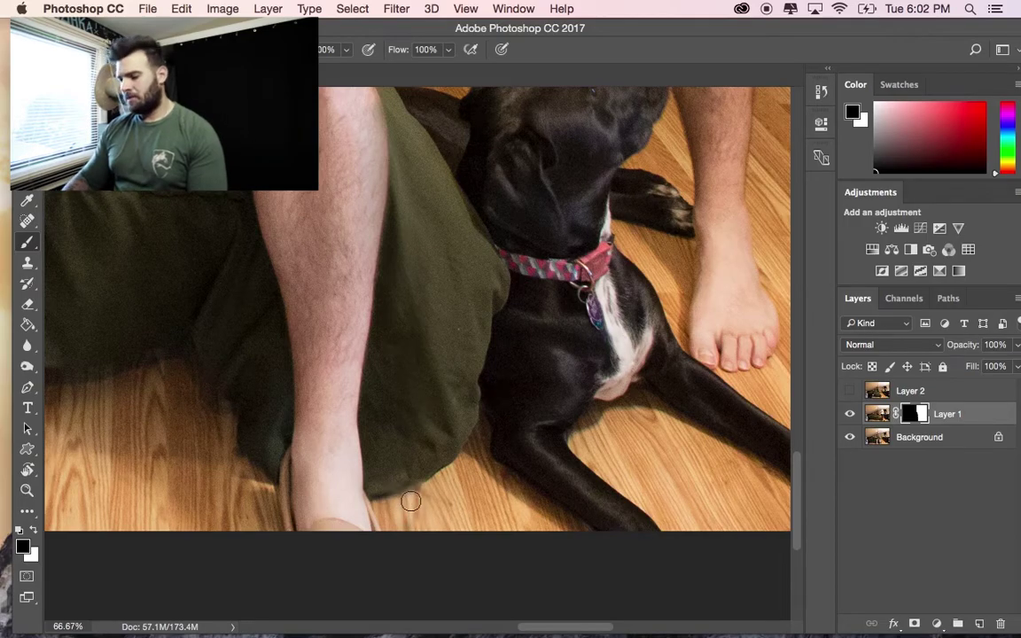
- Examine the blend in the whole picture and up close around the seated man's upper body and the wall behind him
{"action": "key", "text": "super+h"}
{"action": "key", "text": "super+minus"}
{"action": "key", "text": "super+minus"}
{"action": "key", "text": "super+minus"}
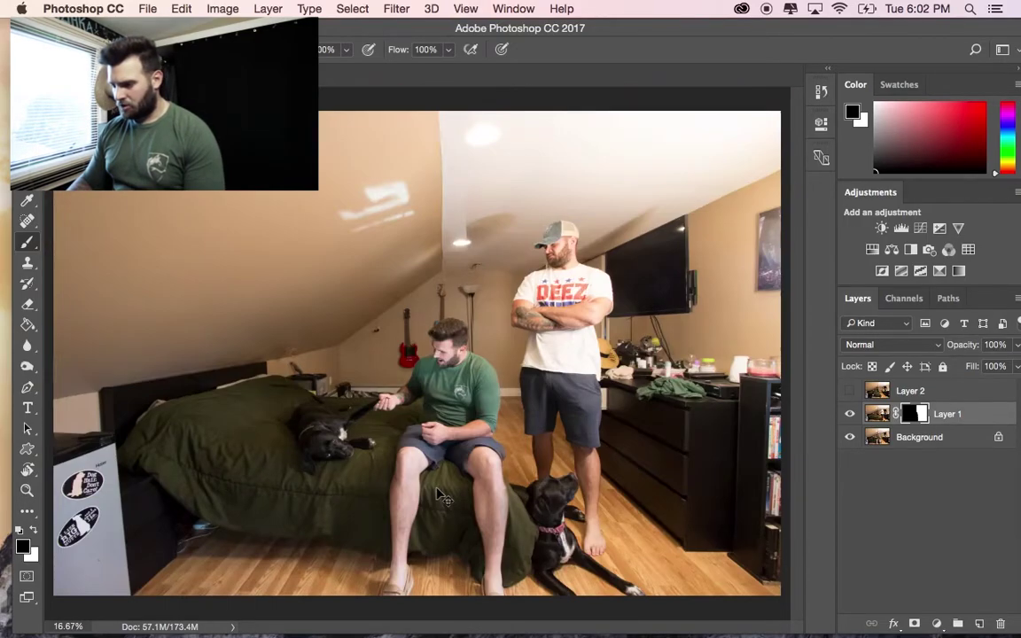
{"action": "key", "text": "super+plus"}
{"action": "key", "text": "super+plus"}
{"action": "key", "text": "super+plus"}
{"action": "key", "text": "super+plus"}
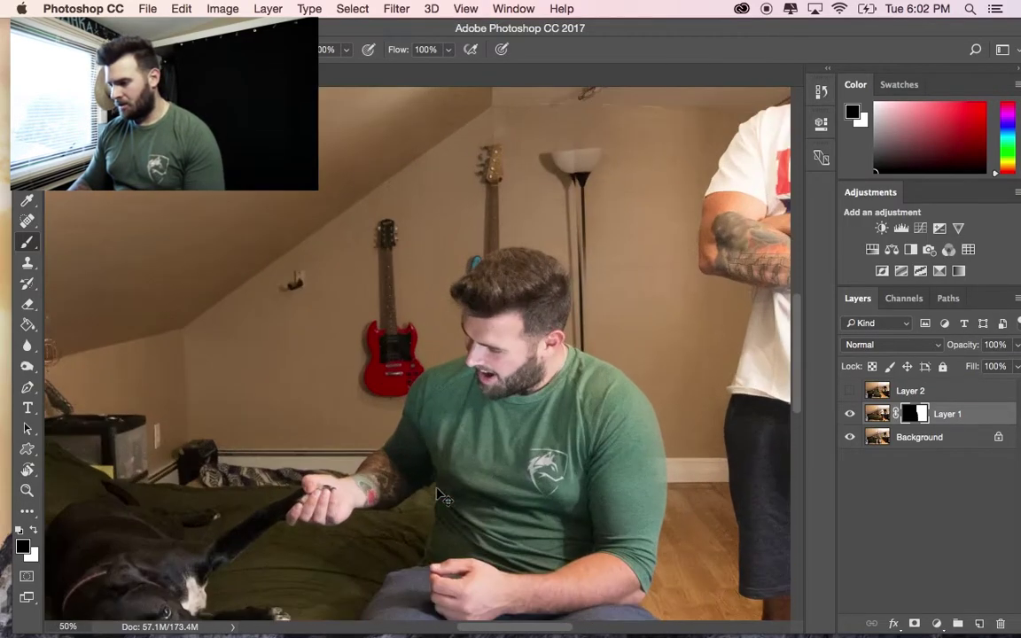
{"action": "scroll", "coordinate": [497, 438], "scroll_direction": "up", "scroll_amount": 3}
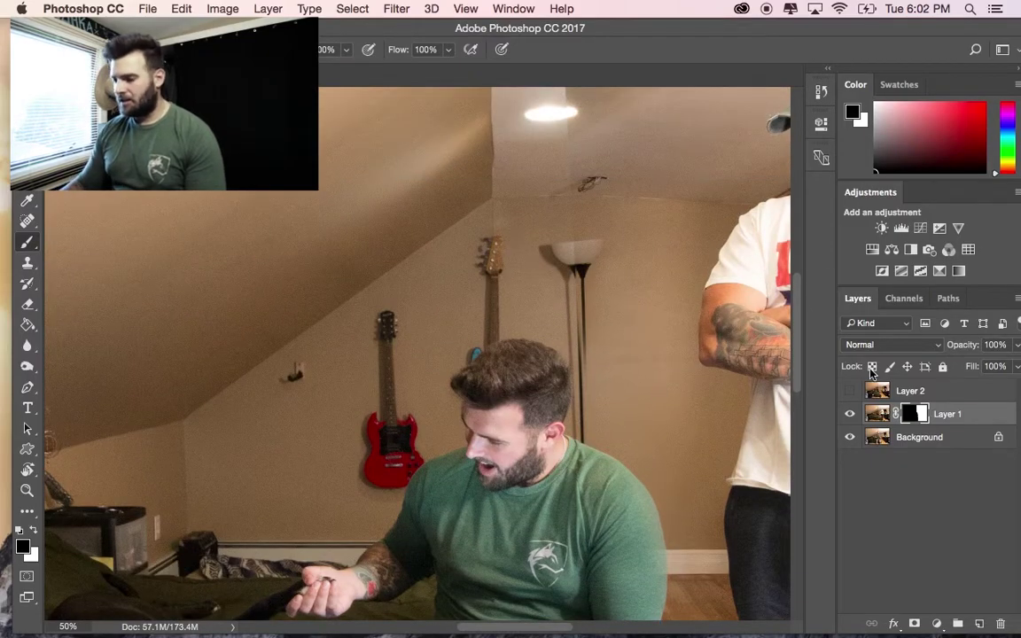
- Shift Layer 1 slightly to line up with the background wall, and paint white on its mask along the ceiling corner
{"action": "left_click", "coordinate": [887, 416]}
{"action": "key", "text": "v"}
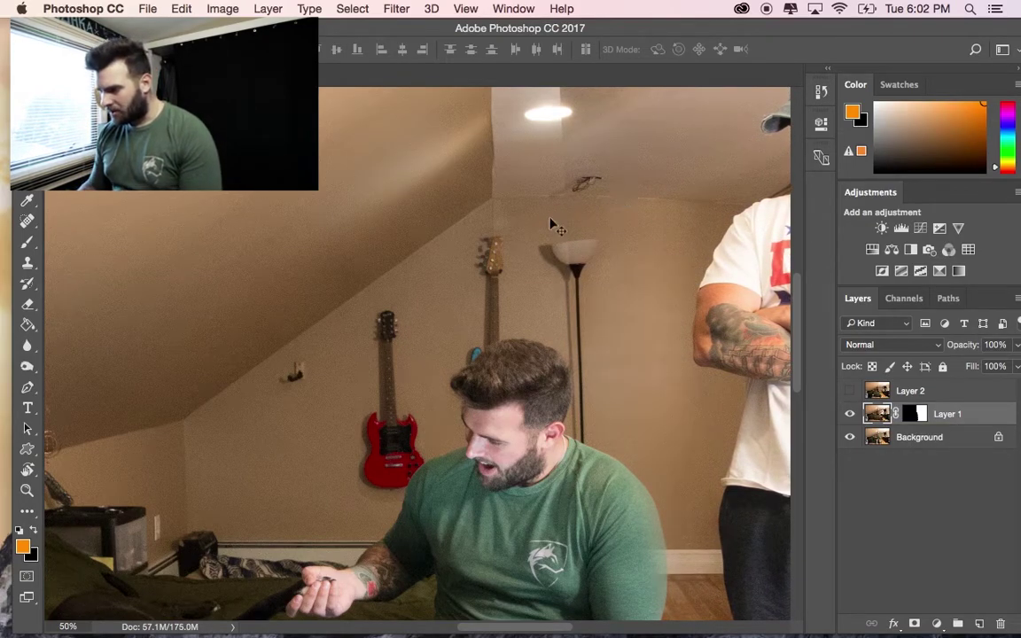
{"action": "key", "text": "b"}
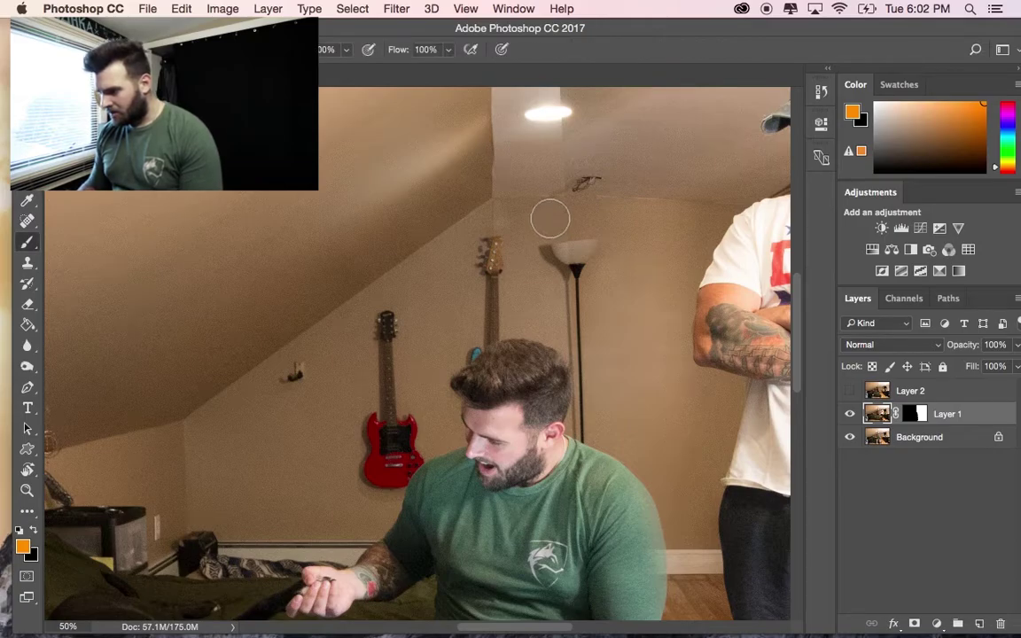
{"action": "key", "text": "d"}
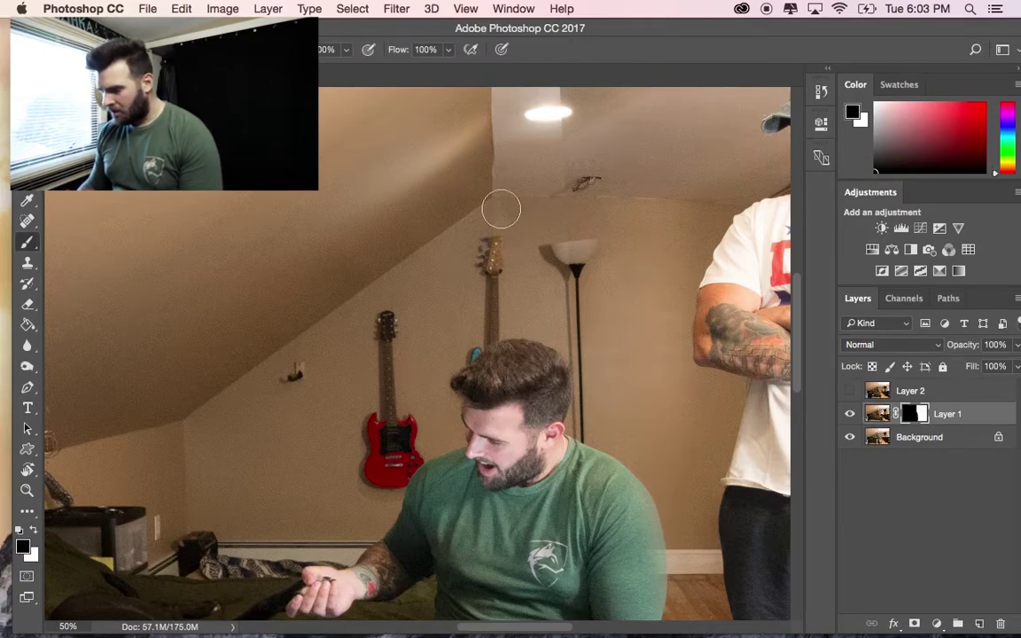
{"action": "key", "text": "x"}
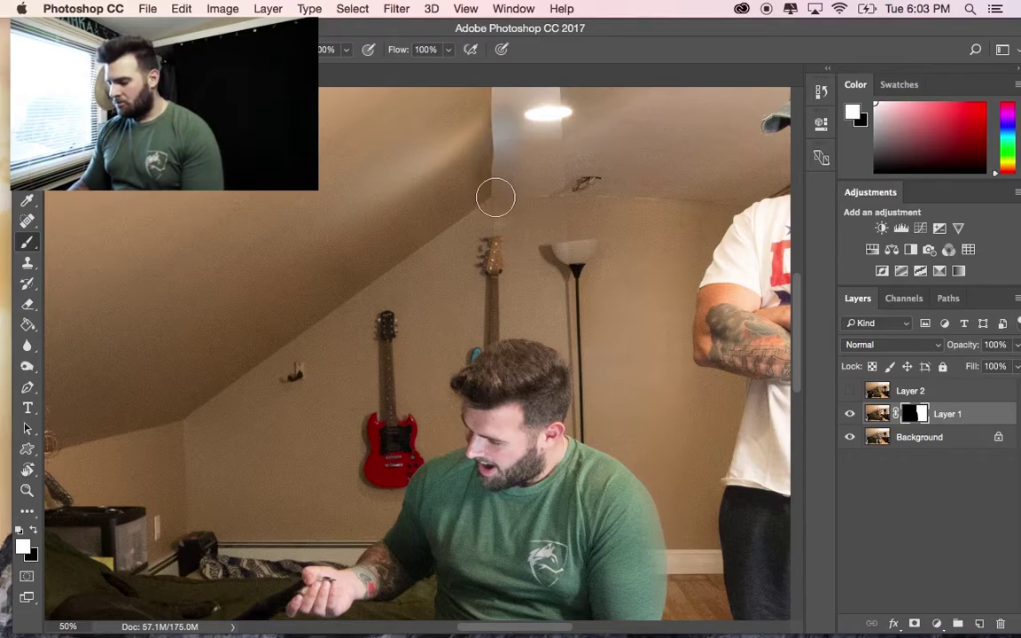
{"action": "mouse_move", "coordinate": [529, 173]}
{"action": "left_mouse_down"}
{"action": "mouse_move", "coordinate": [483, 155]}
{"action": "mouse_move", "coordinate": [416, 158]}
{"action": "left_mouse_up"}
- Paint black on Layer 1's mask across the ceiling around the recessed light to blend the vertical seam
{"action": "key", "text": "x"}
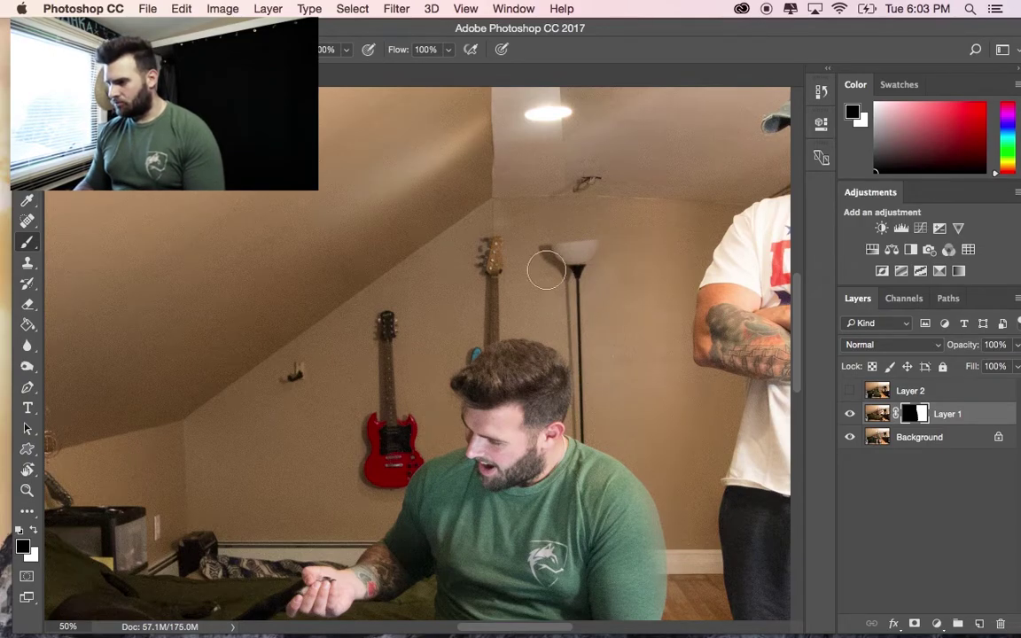
{"action": "scroll", "coordinate": [502, 160], "scroll_direction": "up", "scroll_amount": 5}
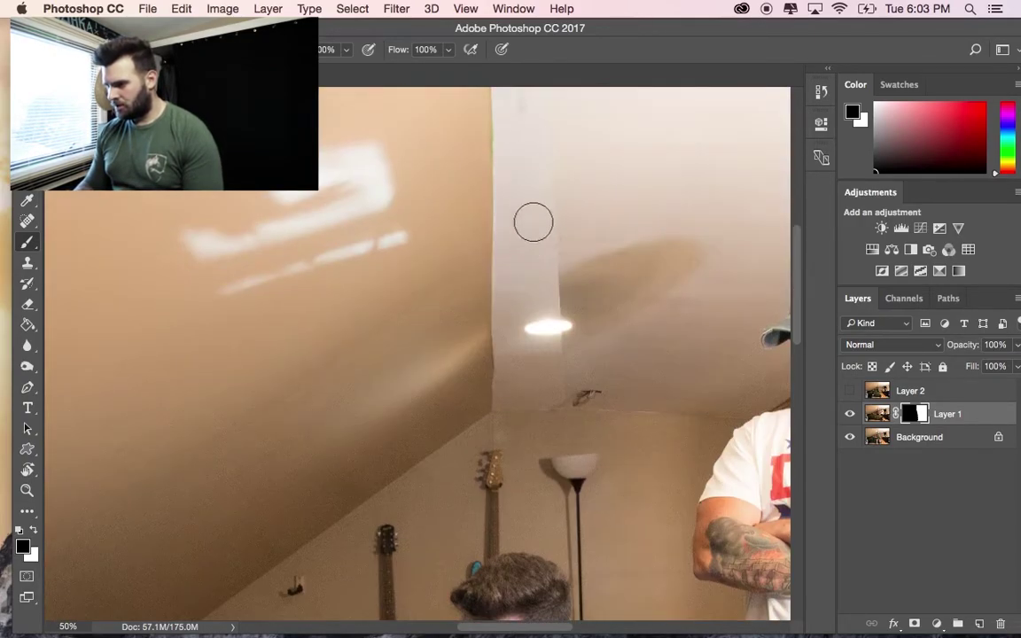
{"action": "mouse_move", "coordinate": [547, 219]}
{"action": "left_mouse_down"}
{"action": "mouse_move", "coordinate": [565, 356]}
{"action": "mouse_move", "coordinate": [503, 321]}
{"action": "mouse_move", "coordinate": [500, 366]}
{"action": "mouse_move", "coordinate": [554, 323]}
{"action": "mouse_move", "coordinate": [611, 326]}
{"action": "mouse_move", "coordinate": [658, 272]}
{"action": "left_mouse_up"}
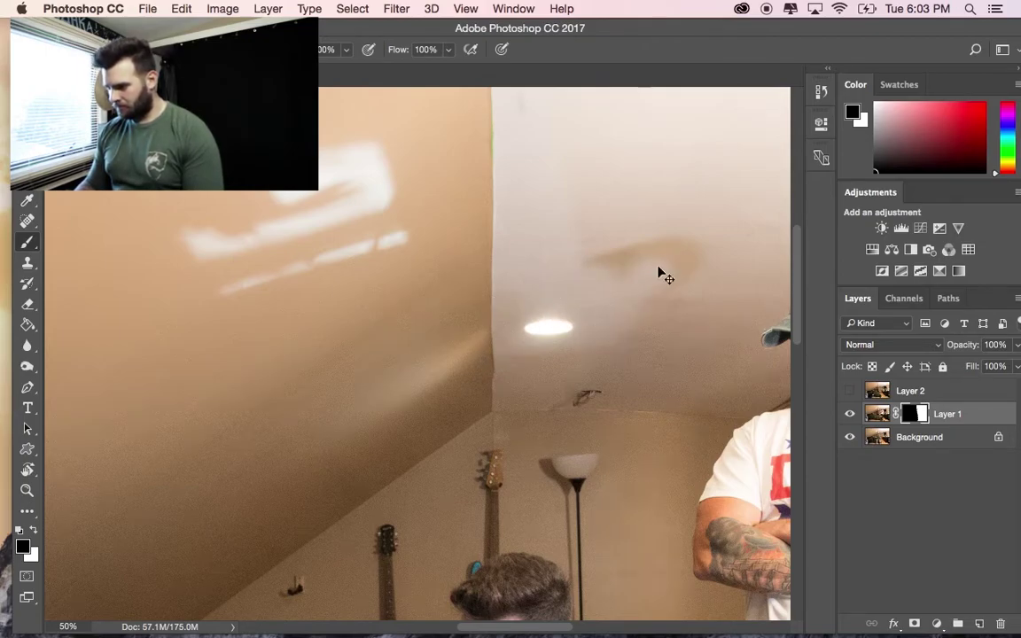
{"action": "key", "text": "super+minus"}
{"action": "key", "text": "super+minus"}
{"action": "key", "text": "super+minus"}
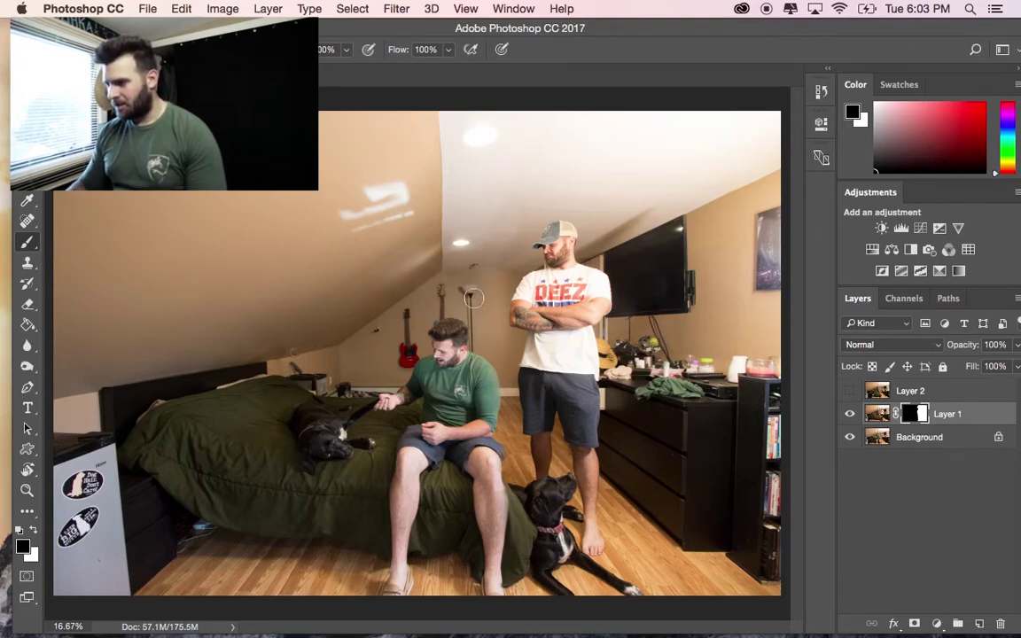
- Try painting white on Layer 1's mask across the wall between the floor lamp and the guitars
{"action": "key", "text": "super+equal"}
{"action": "key", "text": "super+equal"}
{"action": "key", "text": "super+equal"}
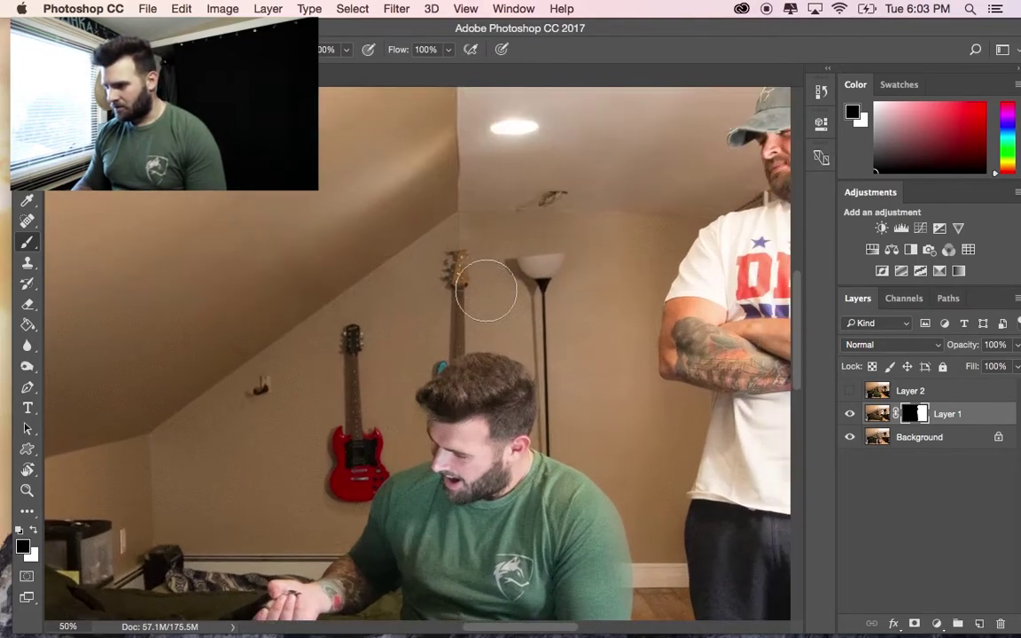
{"action": "key", "text": "x"}
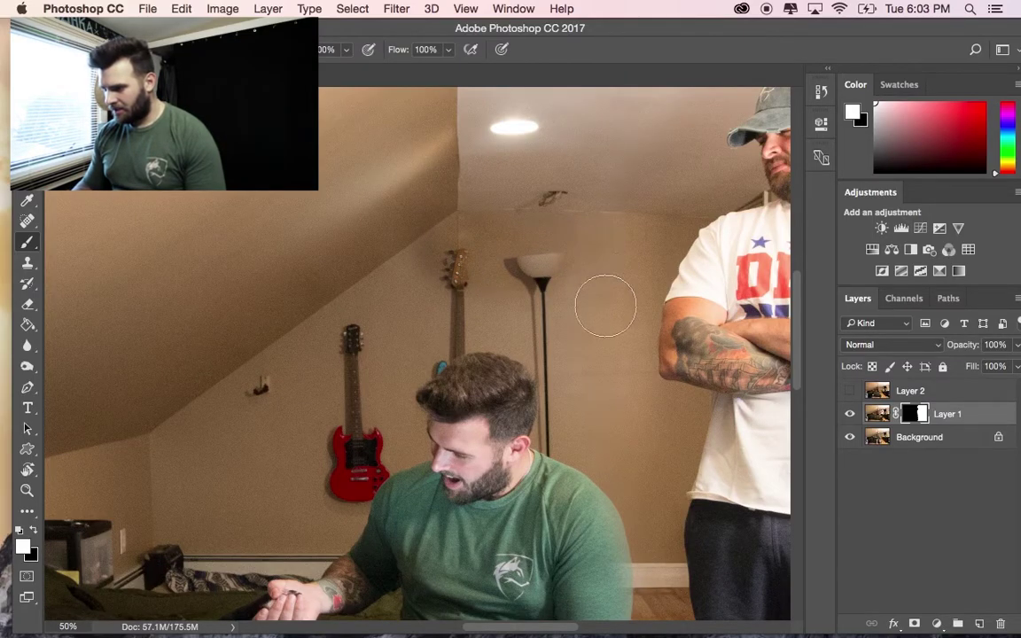
{"action": "mouse_move", "coordinate": [519, 299]}
{"action": "left_mouse_down"}
{"action": "mouse_move", "coordinate": [478, 306]}
{"action": "mouse_move", "coordinate": [401, 288]}
{"action": "mouse_move", "coordinate": [304, 379]}
{"action": "left_mouse_up"}
{"action": "key", "text": "super+z"}
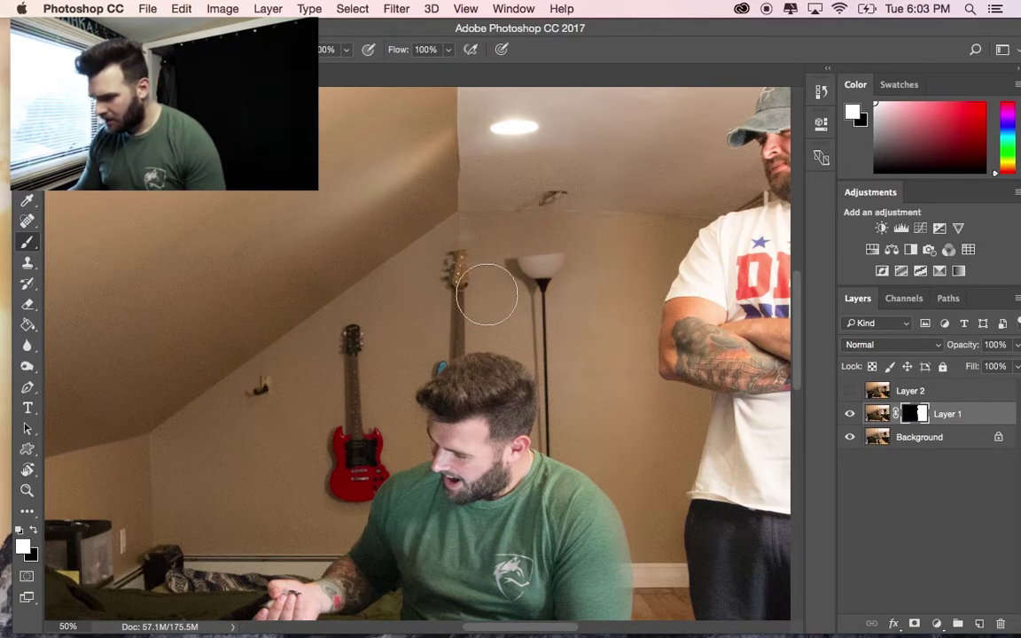
- Toggle Layer 2's visibility repeatedly to compare the third photo with the current composite
{"action": "scroll", "coordinate": [487, 294], "scroll_direction": "up", "scroll_amount": 2}
{"action": "scroll", "coordinate": [486, 294], "scroll_direction": "right", "scroll_amount": 1}
{"action": "scroll", "coordinate": [486, 295], "scroll_direction": "down", "scroll_amount": 3}
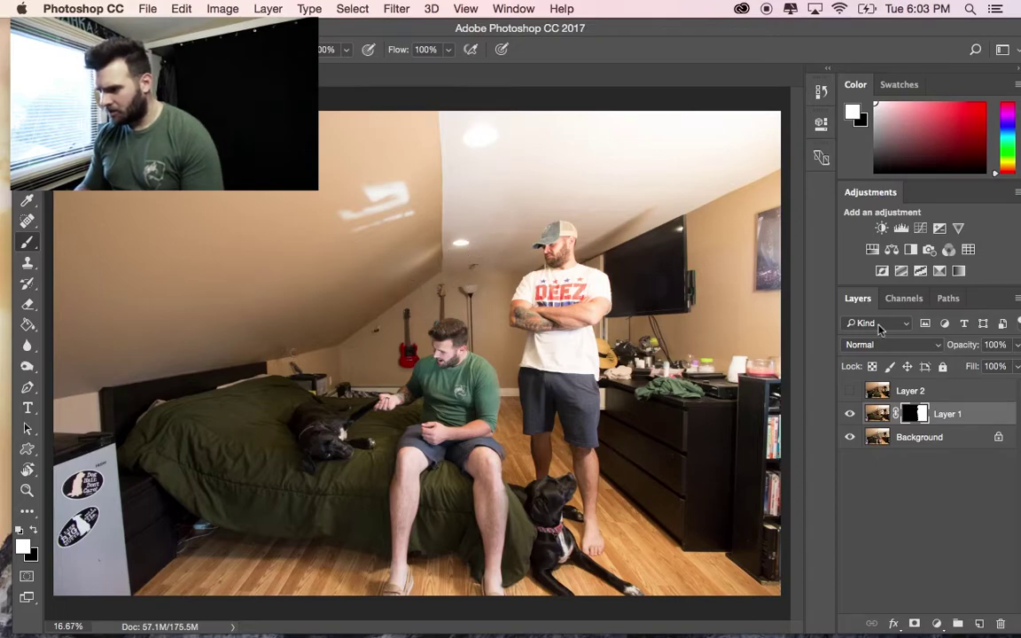
{"action": "left_click", "coordinate": [850, 391]}
{"action": "left_click", "coordinate": [849, 391]}
{"action": "left_click", "coordinate": [850, 391]}
{"action": "left_click", "coordinate": [850, 391]}
{"action": "left_click", "coordinate": [849, 391]}
{"action": "left_click", "coordinate": [849, 391]}
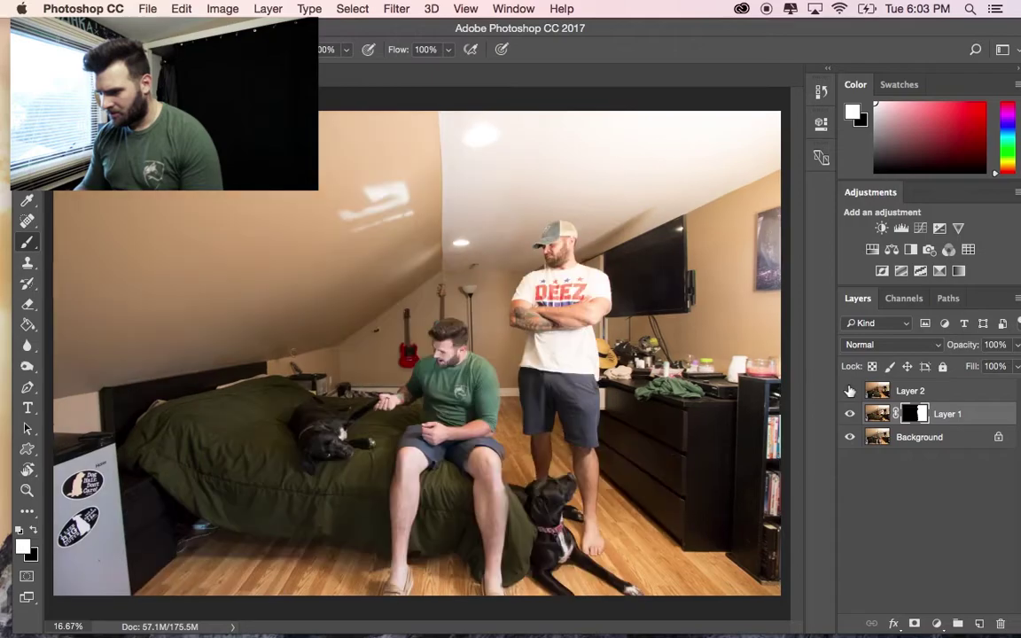
{"action": "left_click", "coordinate": [849, 391]}
{"action": "left_click", "coordinate": [849, 391]}
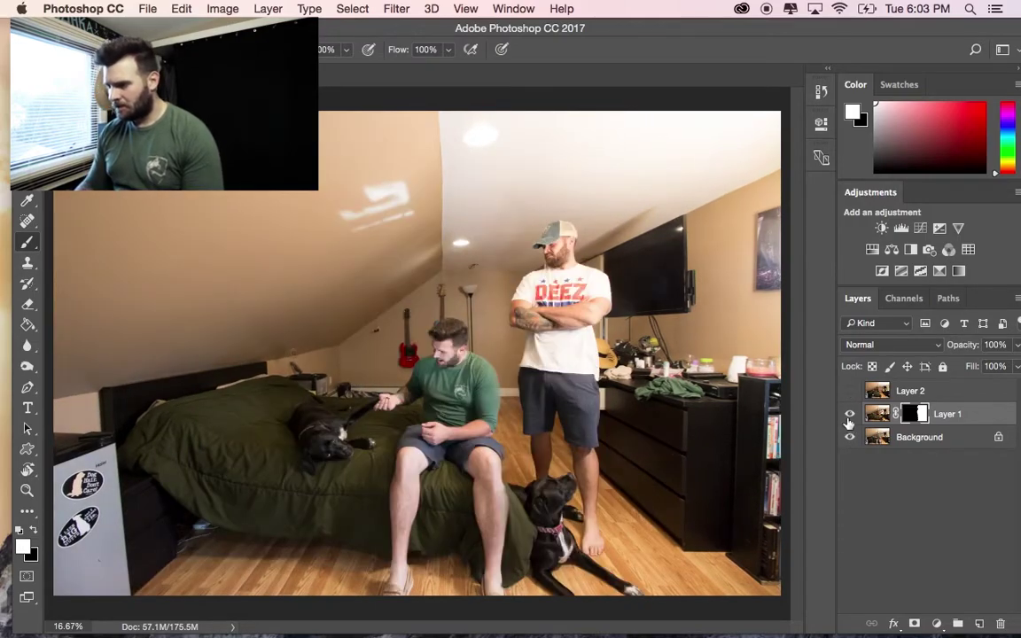
- Toggle Layer 1's visibility repeatedly to compare the picture with and without the standing man's photo
{"action": "left_click", "coordinate": [849, 415]}
{"action": "left_click", "coordinate": [849, 414]}
{"action": "left_click", "coordinate": [849, 415]}
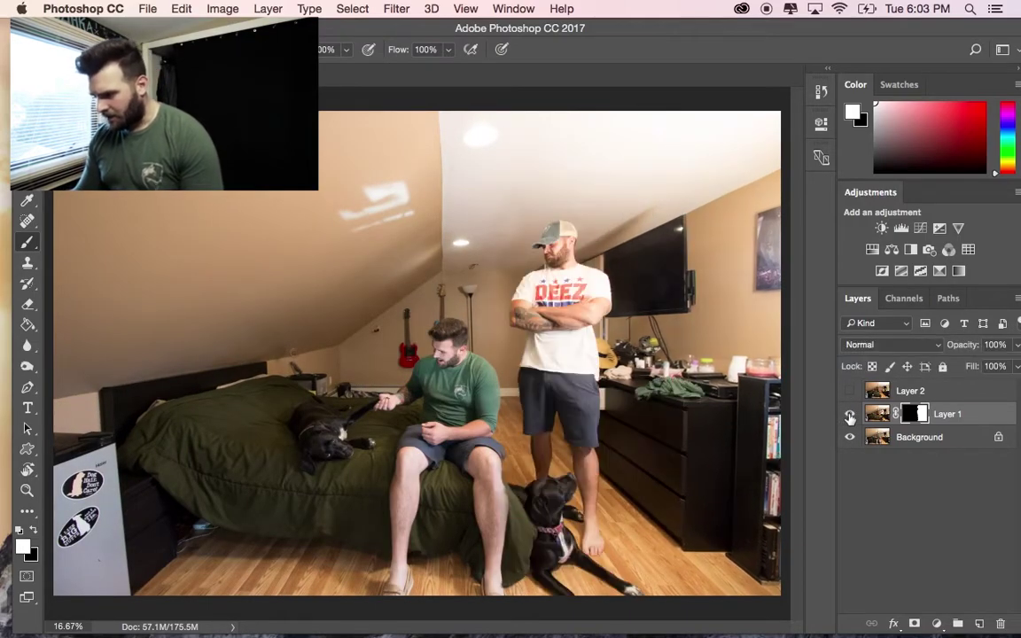
{"action": "left_click", "coordinate": [849, 415]}
{"action": "left_click", "coordinate": [849, 415]}
{"action": "left_click", "coordinate": [849, 415]}
{"action": "left_click", "coordinate": [849, 415]}
{"action": "left_click", "coordinate": [849, 415]}
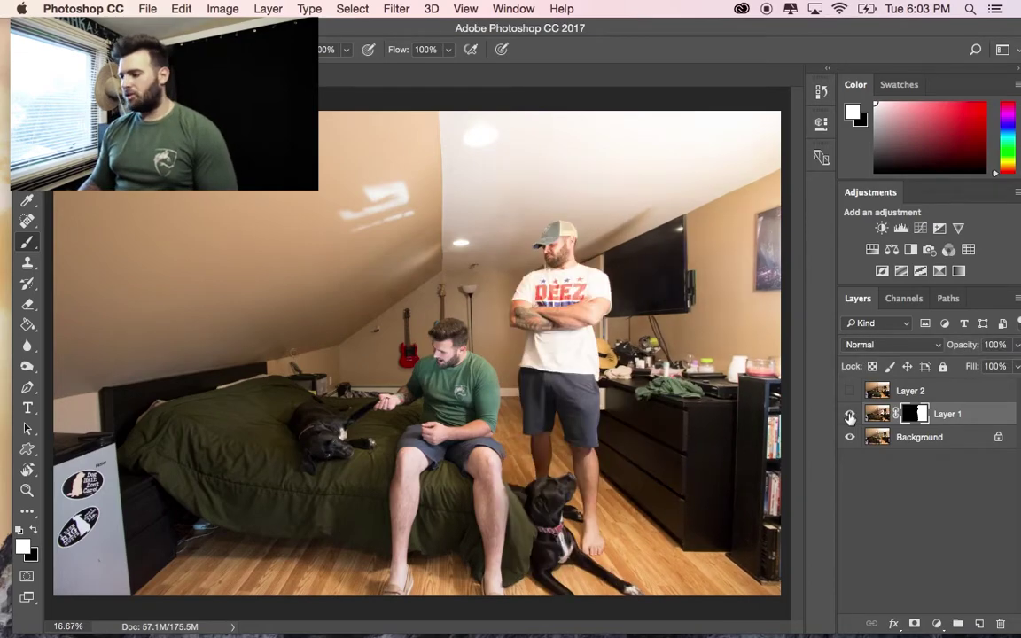
{"action": "left_click", "coordinate": [850, 415]}
{"action": "left_click", "coordinate": [849, 415]}
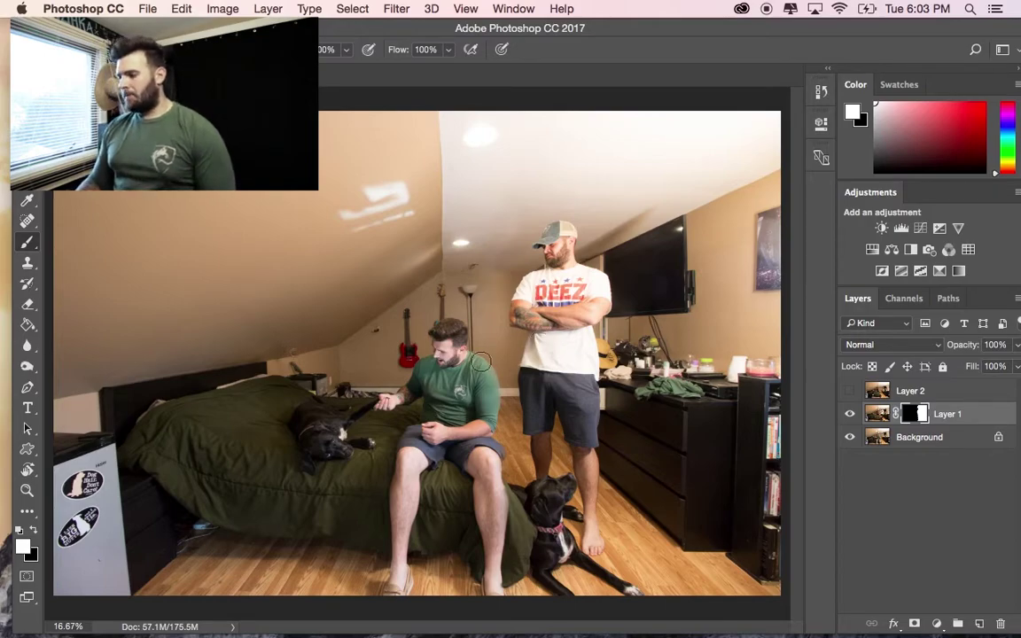
- Show Layer 2 and add a white layer mask to it
{"action": "left_click", "coordinate": [849, 391]}
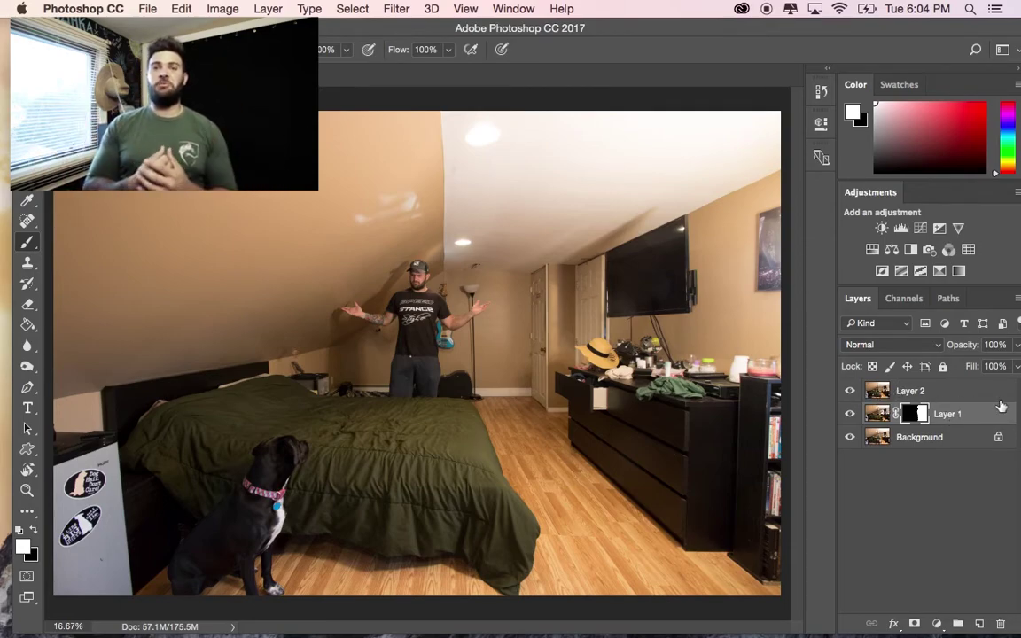
{"action": "left_click", "coordinate": [946, 395]}
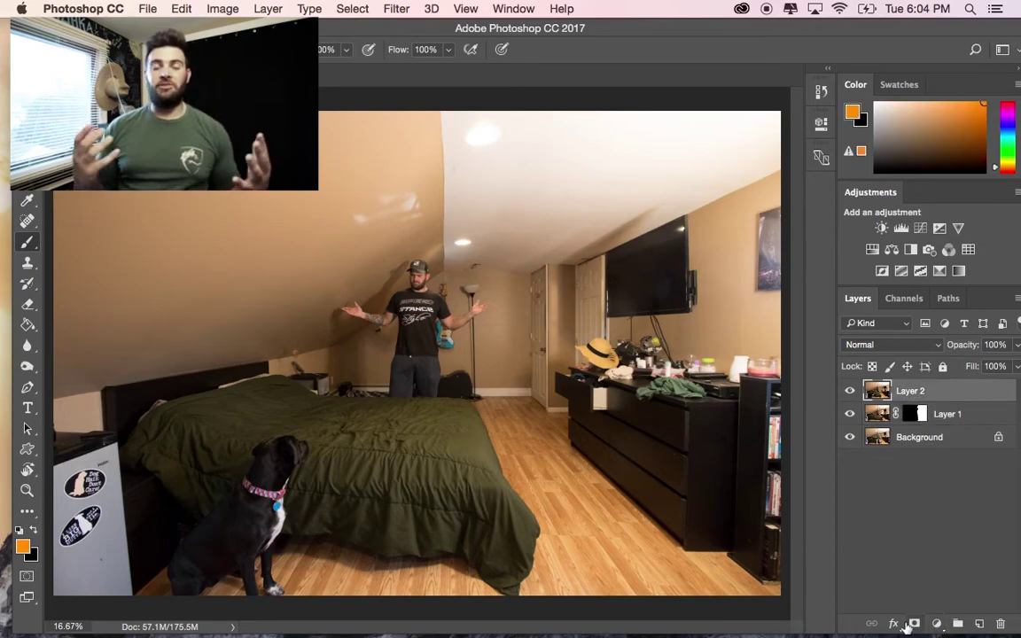
{"action": "left_click", "coordinate": [914, 625]}
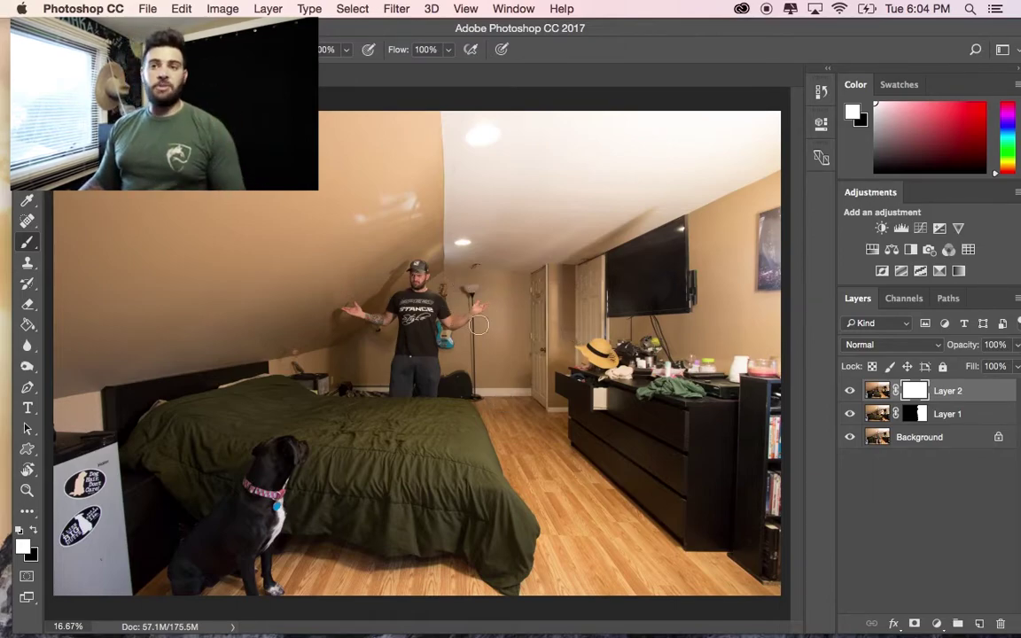
- Paint black with a much larger brush on Layer 2's mask to reveal the standing man, his dog and the seated man's lower body
{"action": "key", "text": "bracketright"}
{"action": "key", "text": "bracketright"}
{"action": "key", "text": "bracketright"}
{"action": "key", "text": "bracketright"}
{"action": "key", "text": "bracketright"}
{"action": "key", "text": "bracketright"}
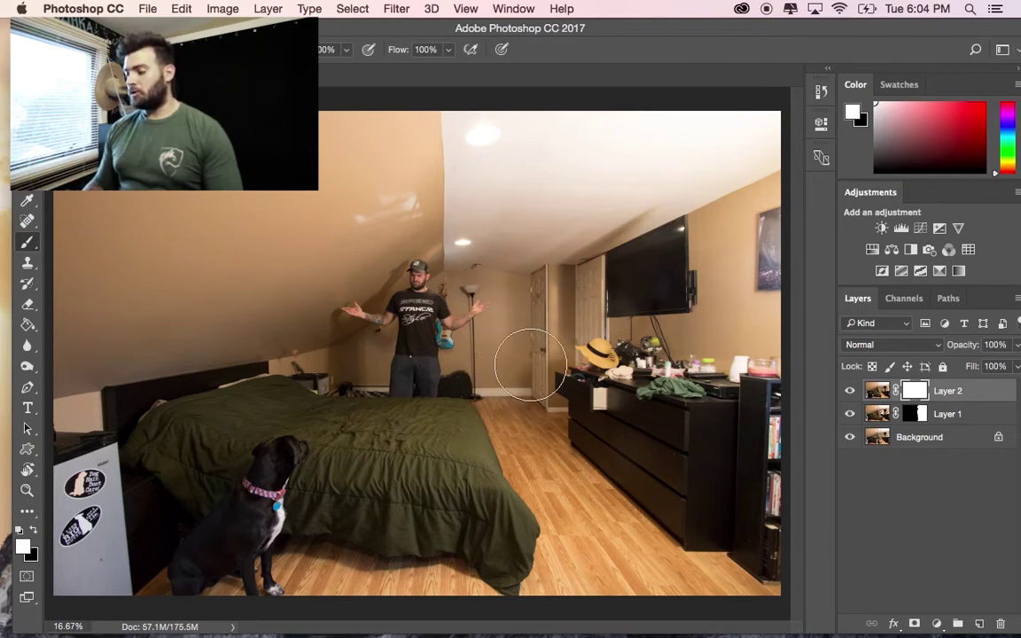
{"action": "key", "text": "x"}
{"action": "mouse_move", "coordinate": [526, 359]}
{"action": "left_mouse_down"}
{"action": "mouse_move", "coordinate": [498, 392]}
{"action": "mouse_move", "coordinate": [461, 355]}
{"action": "mouse_move", "coordinate": [501, 302]}
{"action": "mouse_move", "coordinate": [496, 239]}
{"action": "mouse_move", "coordinate": [550, 238]}
{"action": "mouse_move", "coordinate": [523, 390]}
{"action": "mouse_move", "coordinate": [549, 454]}
{"action": "mouse_move", "coordinate": [509, 452]}
{"action": "mouse_move", "coordinate": [497, 470]}
{"action": "mouse_move", "coordinate": [532, 509]}
{"action": "mouse_move", "coordinate": [575, 525]}
{"action": "mouse_move", "coordinate": [578, 567]}
{"action": "mouse_move", "coordinate": [645, 603]}
{"action": "mouse_move", "coordinate": [684, 608]}
{"action": "mouse_move", "coordinate": [709, 536]}
{"action": "left_mouse_up"}
{"action": "mouse_move", "coordinate": [475, 378]}
{"action": "left_mouse_down"}
{"action": "mouse_move", "coordinate": [482, 428]}
{"action": "mouse_move", "coordinate": [496, 328]}
{"action": "mouse_move", "coordinate": [425, 372]}
{"action": "mouse_move", "coordinate": [452, 401]}
{"action": "mouse_move", "coordinate": [387, 543]}
{"action": "mouse_move", "coordinate": [496, 563]}
{"action": "mouse_move", "coordinate": [380, 603]}
{"action": "mouse_move", "coordinate": [451, 588]}
{"action": "mouse_move", "coordinate": [504, 517]}
{"action": "left_mouse_up"}
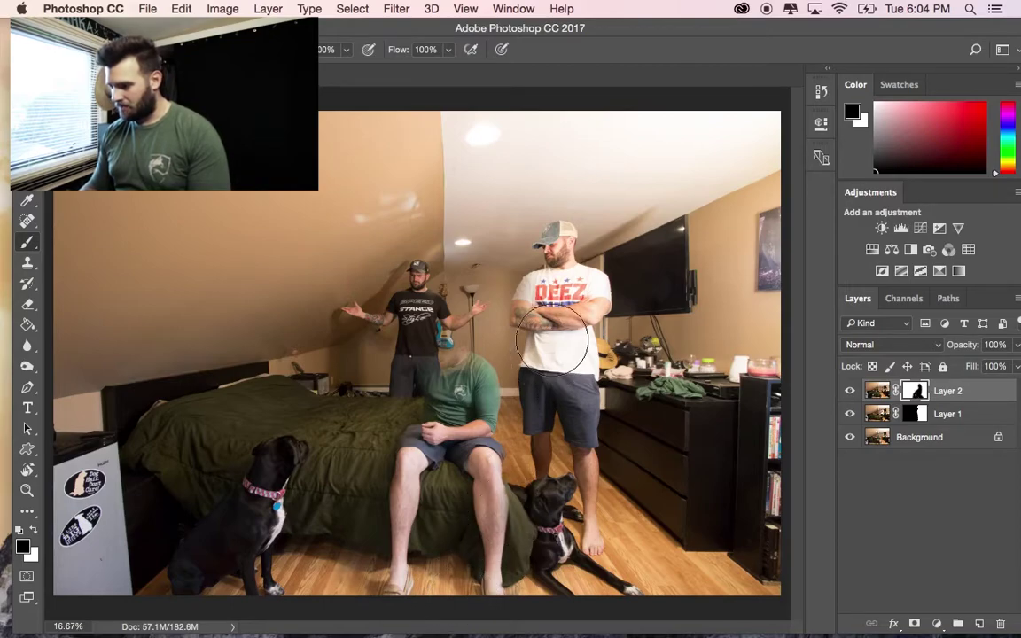
- Paint black with a smaller brush on Layer 2's mask to reveal the seated man's head, chest and outstretched arm
{"action": "key", "text": "super+plus"}
{"action": "key", "text": "super+plus"}
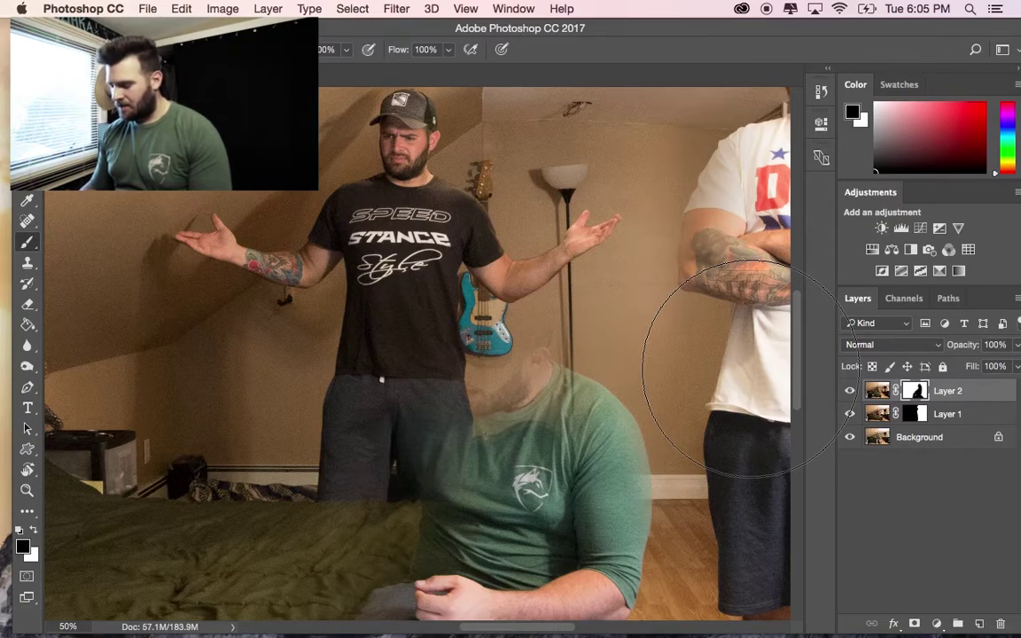
{"action": "key", "text": "bracketleft"}
{"action": "key", "text": "bracketleft"}
{"action": "key", "text": "bracketleft"}
{"action": "key", "text": "bracketleft"}
{"action": "key", "text": "bracketleft"}
{"action": "key", "text": "bracketleft"}
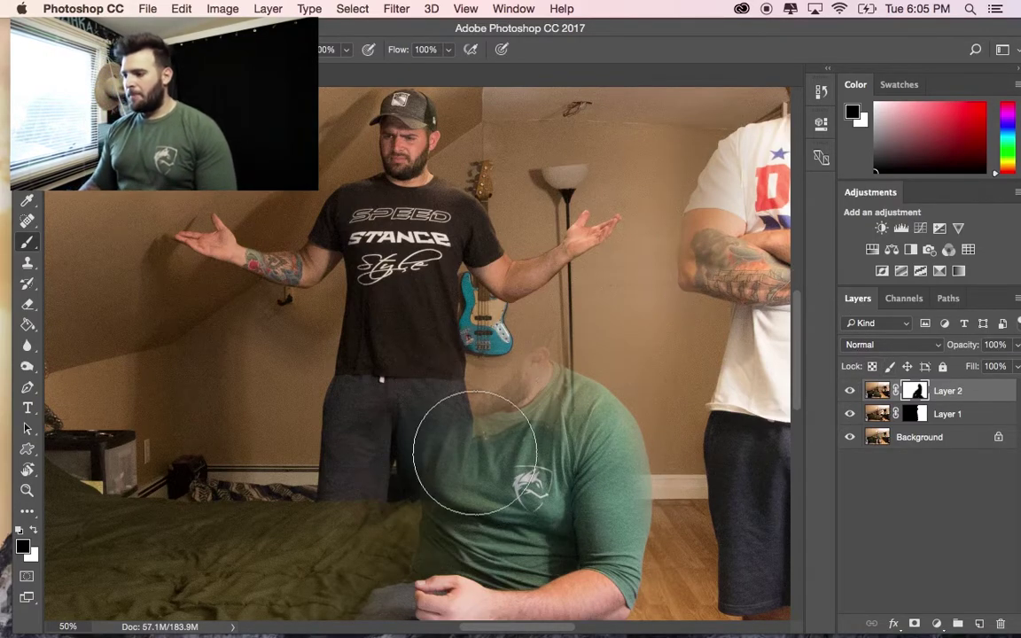
{"action": "mouse_move", "coordinate": [475, 454]}
{"action": "left_mouse_down"}
{"action": "mouse_move", "coordinate": [443, 474]}
{"action": "mouse_move", "coordinate": [433, 449]}
{"action": "mouse_move", "coordinate": [492, 401]}
{"action": "mouse_move", "coordinate": [489, 348]}
{"action": "mouse_move", "coordinate": [481, 356]}
{"action": "mouse_move", "coordinate": [515, 330]}
{"action": "mouse_move", "coordinate": [549, 328]}
{"action": "mouse_move", "coordinate": [504, 310]}
{"action": "mouse_move", "coordinate": [477, 324]}
{"action": "mouse_move", "coordinate": [505, 298]}
{"action": "mouse_move", "coordinate": [474, 310]}
{"action": "mouse_move", "coordinate": [526, 285]}
{"action": "mouse_move", "coordinate": [475, 286]}
{"action": "mouse_move", "coordinate": [544, 324]}
{"action": "mouse_move", "coordinate": [520, 392]}
{"action": "mouse_move", "coordinate": [460, 409]}
{"action": "mouse_move", "coordinate": [408, 397]}
{"action": "mouse_move", "coordinate": [401, 520]}
{"action": "mouse_move", "coordinate": [407, 491]}
{"action": "mouse_move", "coordinate": [394, 514]}
{"action": "mouse_move", "coordinate": [355, 524]}
{"action": "mouse_move", "coordinate": [376, 530]}
{"action": "mouse_move", "coordinate": [232, 526]}
{"action": "mouse_move", "coordinate": [290, 525]}
{"action": "mouse_move", "coordinate": [309, 535]}
{"action": "mouse_move", "coordinate": [232, 551]}
{"action": "mouse_move", "coordinate": [156, 598]}
{"action": "left_mouse_up"}
- Paint black on Layer 2's mask over the bed to reveal the lying dog beside the seated man's hand
{"action": "scroll", "coordinate": [156, 598], "scroll_direction": "left", "scroll_amount": 5}
{"action": "scroll", "coordinate": [156, 598], "scroll_direction": "down", "scroll_amount": 2}
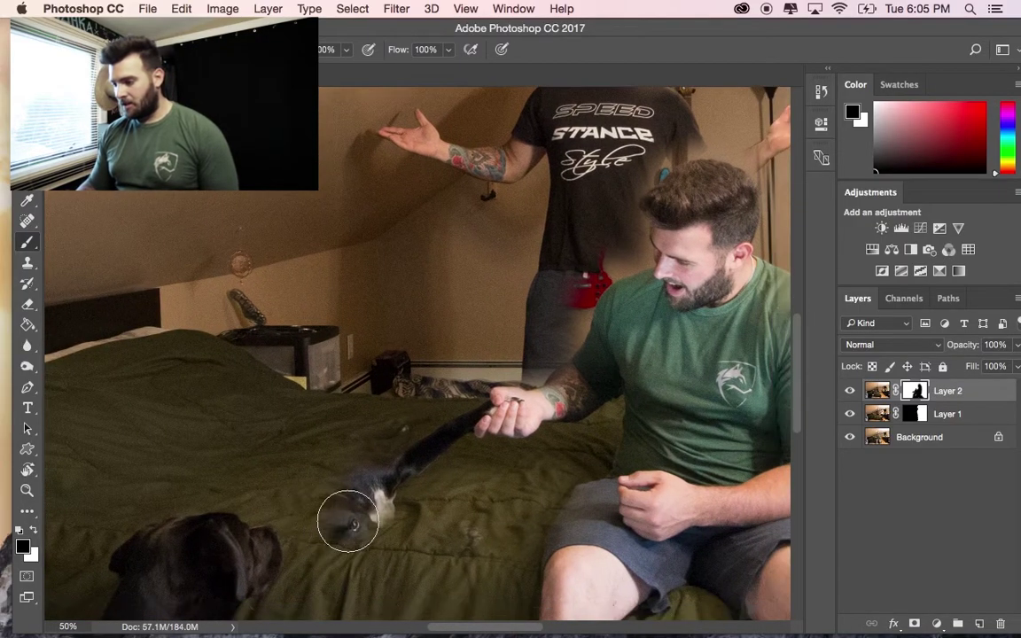
{"action": "mouse_move", "coordinate": [291, 452]}
{"action": "left_mouse_down"}
{"action": "mouse_move", "coordinate": [386, 437]}
{"action": "mouse_move", "coordinate": [356, 437]}
{"action": "mouse_move", "coordinate": [369, 452]}
{"action": "mouse_move", "coordinate": [344, 452]}
{"action": "mouse_move", "coordinate": [366, 505]}
{"action": "mouse_move", "coordinate": [381, 519]}
{"action": "mouse_move", "coordinate": [467, 524]}
{"action": "mouse_move", "coordinate": [367, 517]}
{"action": "mouse_move", "coordinate": [345, 530]}
{"action": "mouse_move", "coordinate": [384, 537]}
{"action": "mouse_move", "coordinate": [370, 550]}
{"action": "mouse_move", "coordinate": [338, 544]}
{"action": "mouse_move", "coordinate": [370, 486]}
{"action": "mouse_move", "coordinate": [456, 469]}
{"action": "mouse_move", "coordinate": [456, 437]}
{"action": "mouse_move", "coordinate": [393, 461]}
{"action": "mouse_move", "coordinate": [302, 440]}
{"action": "mouse_move", "coordinate": [257, 412]}
{"action": "mouse_move", "coordinate": [247, 384]}
{"action": "mouse_move", "coordinate": [263, 384]}
{"action": "mouse_move", "coordinate": [269, 341]}
{"action": "mouse_move", "coordinate": [234, 371]}
{"action": "mouse_move", "coordinate": [291, 325]}
{"action": "mouse_move", "coordinate": [330, 326]}
{"action": "mouse_move", "coordinate": [281, 318]}
{"action": "mouse_move", "coordinate": [264, 377]}
{"action": "mouse_move", "coordinate": [301, 328]}
{"action": "mouse_move", "coordinate": [245, 382]}
{"action": "mouse_move", "coordinate": [242, 421]}
{"action": "mouse_move", "coordinate": [218, 404]}
{"action": "mouse_move", "coordinate": [269, 437]}
{"action": "mouse_move", "coordinate": [306, 440]}
{"action": "mouse_move", "coordinate": [265, 426]}
{"action": "mouse_move", "coordinate": [267, 452]}
{"action": "mouse_move", "coordinate": [328, 469]}
{"action": "mouse_move", "coordinate": [281, 468]}
{"action": "mouse_move", "coordinate": [386, 474]}
{"action": "mouse_move", "coordinate": [293, 472]}
{"action": "mouse_move", "coordinate": [264, 392]}
{"action": "left_mouse_up"}
{"action": "scroll", "coordinate": [338, 544], "scroll_direction": "down", "scroll_amount": 2}
{"action": "scroll", "coordinate": [338, 544], "scroll_direction": "down", "scroll_amount": 1}
{"action": "key", "text": "super+minus"}
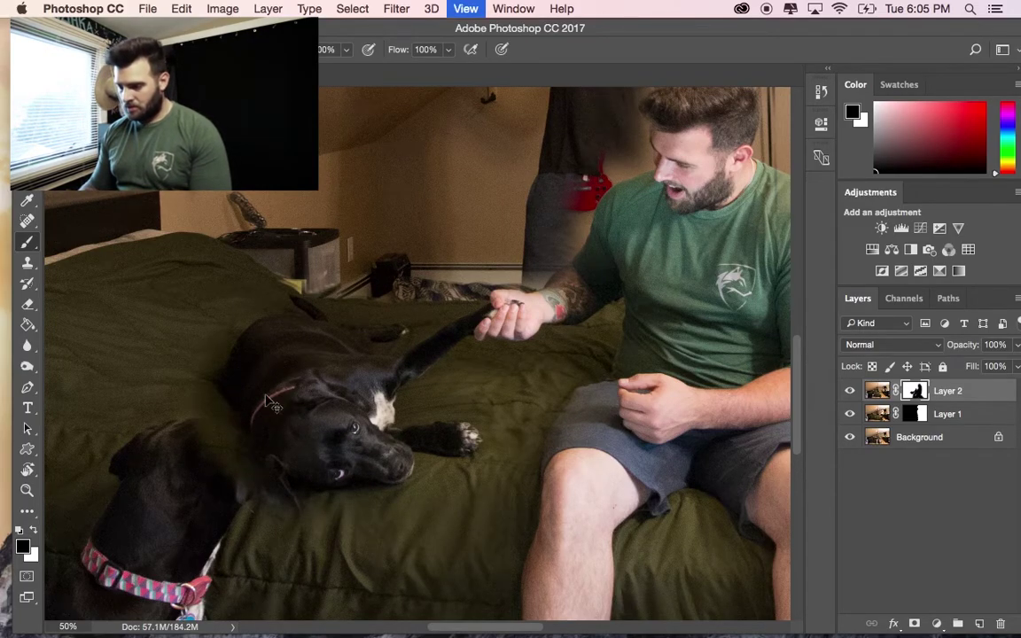
{"action": "key", "text": "super+minus"}
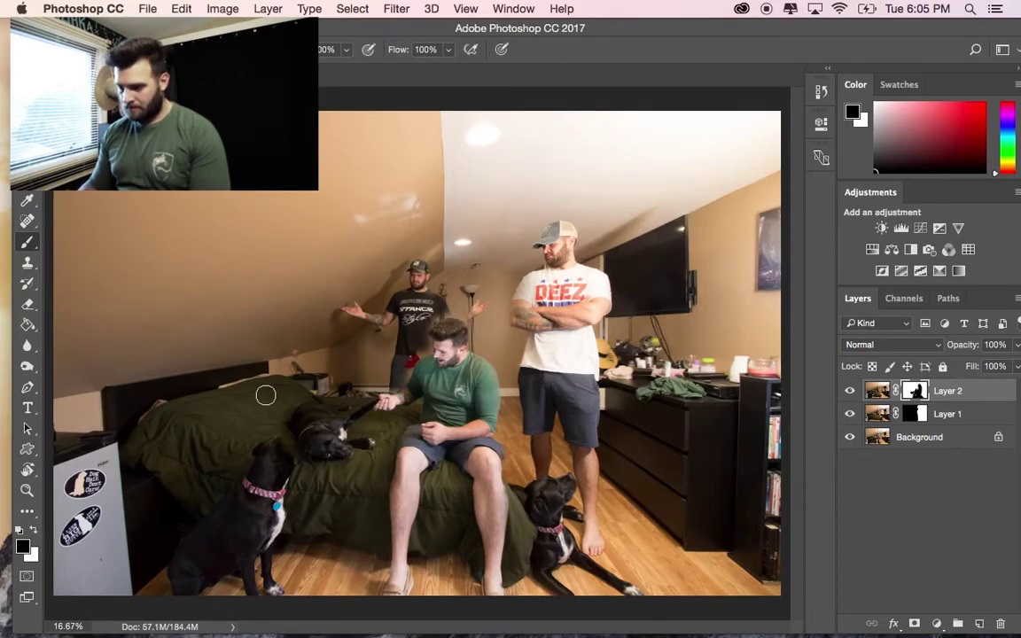
- Move Layer 2 below Layer 1 in the layer stack and select Layer 1
{"action": "key", "text": "super+plus"}
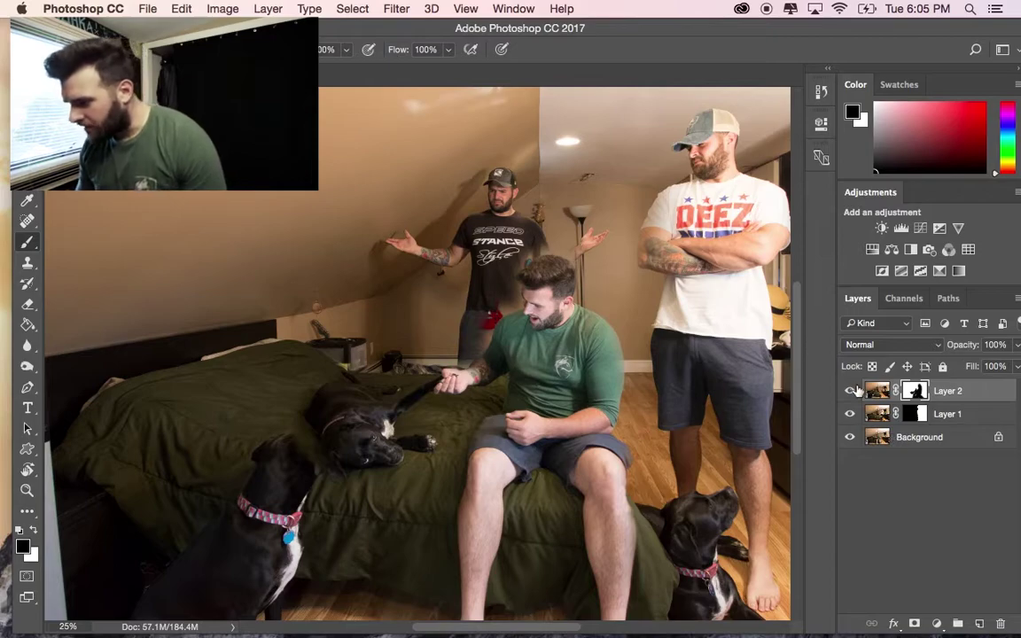
{"action": "left_click_drag", "start_coordinate": [878, 390], "coordinate": [920, 421]}
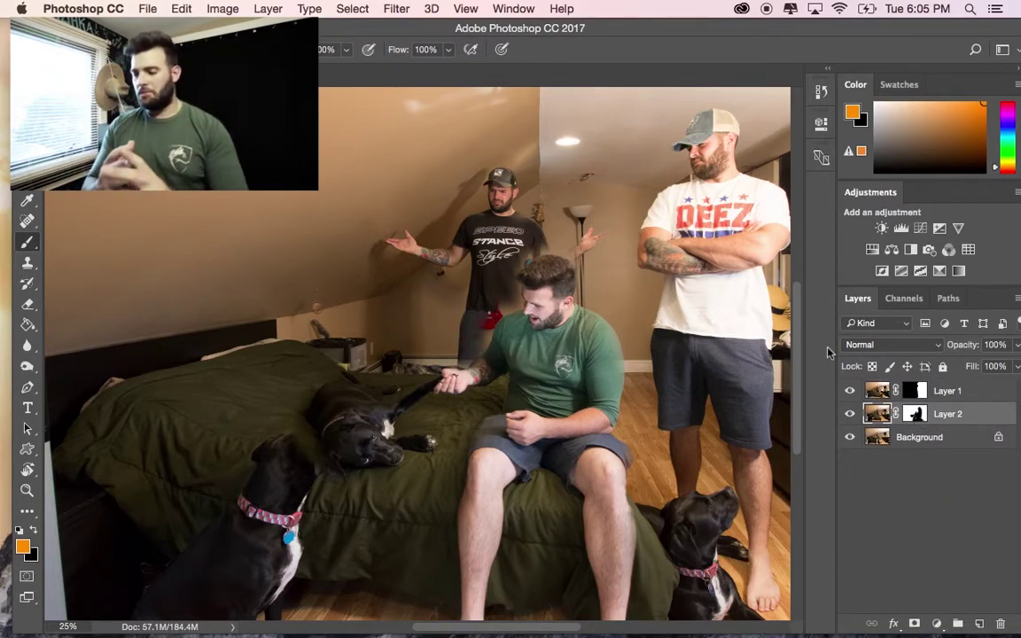
{"action": "left_click_drag", "start_coordinate": [914, 414], "coordinate": [941, 392]}
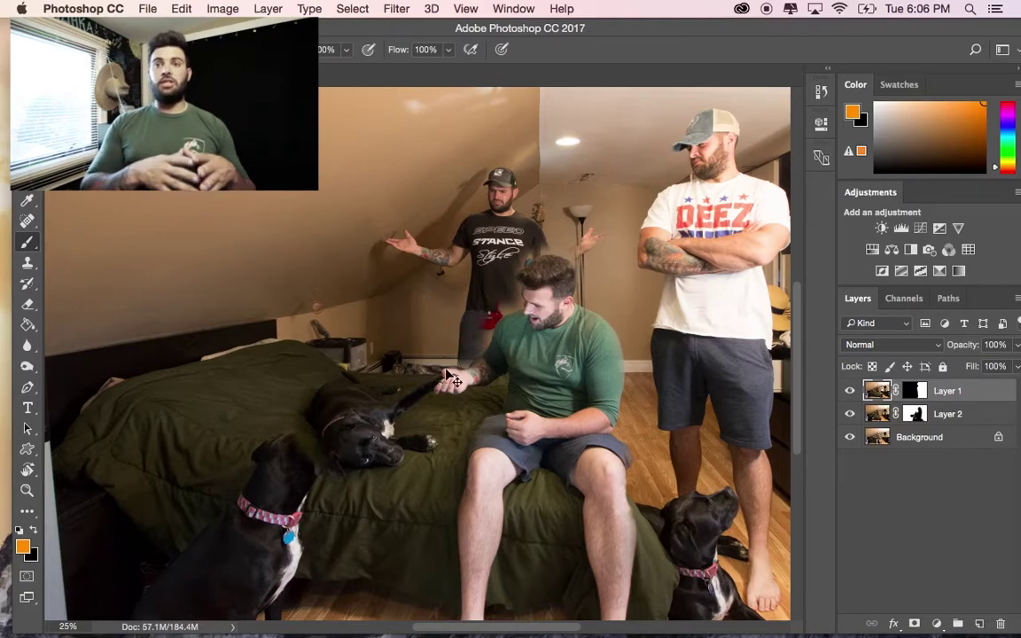
- Examine up close the overlap between the lying dog's ear and the sitting dog's head
{"action": "key", "text": "super+plus"}
{"action": "key", "text": "super+plus"}
{"action": "key", "text": "super+plus"}
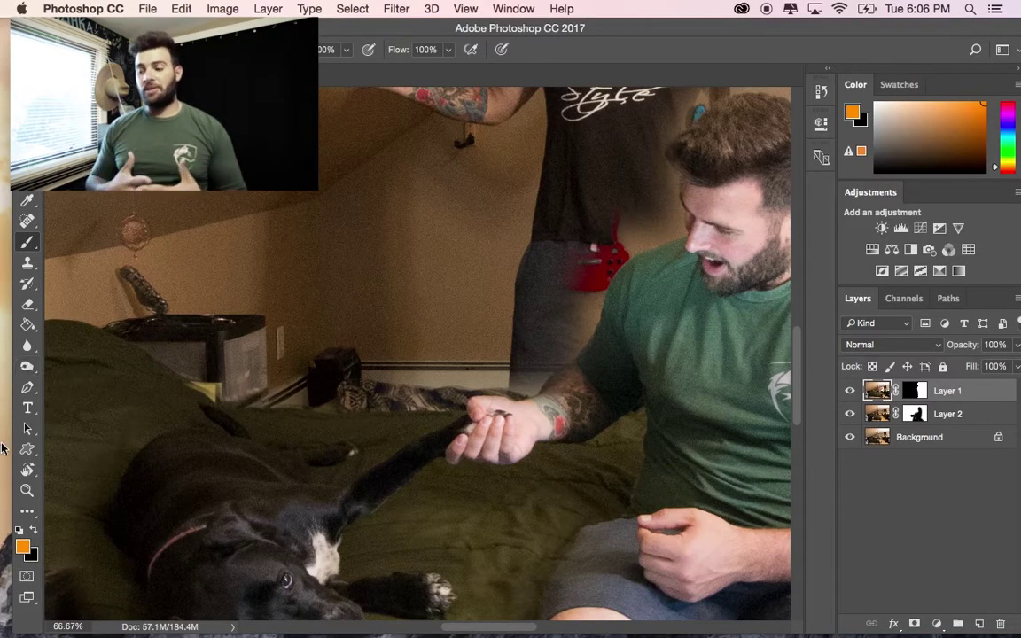
{"action": "scroll", "coordinate": [416, 461], "scroll_direction": "down", "scroll_amount": 5}
{"action": "scroll", "coordinate": [420, 470], "scroll_direction": "left", "scroll_amount": 8}
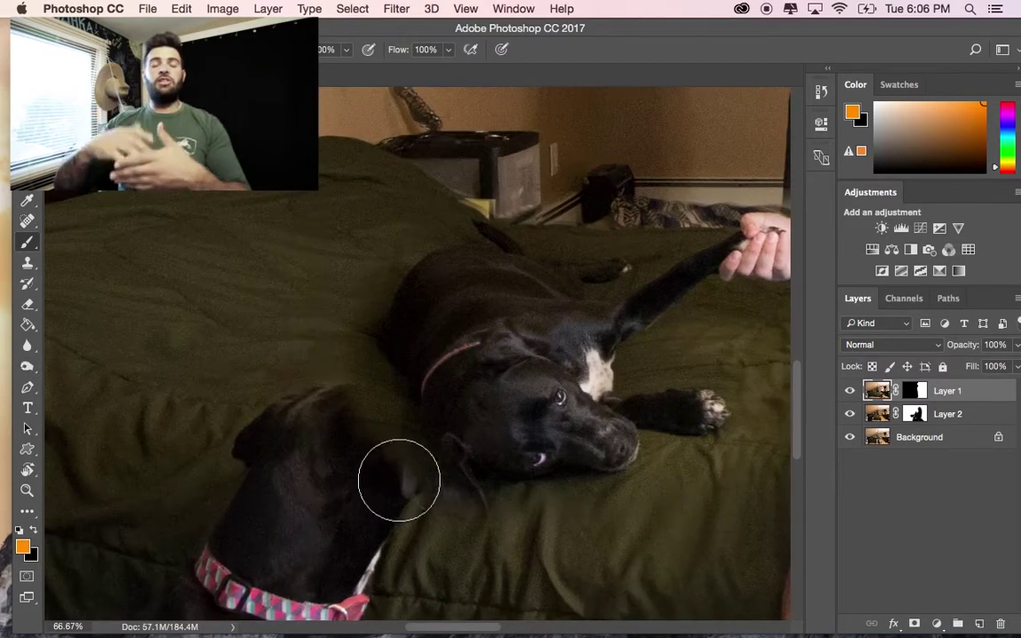
{"action": "key", "text": "super+plus"}
{"action": "key", "text": "super+plus"}
{"action": "scroll", "coordinate": [440, 484], "scroll_direction": "right", "scroll_amount": 3}
{"action": "scroll", "coordinate": [440, 485], "scroll_direction": "down", "scroll_amount": 1}
- Shrink the brush and reset the foreground colour to black for detail work between the two dogs' heads
{"action": "key", "text": "bracketleft"}
{"action": "key", "text": "bracketleft"}
{"action": "key", "text": "bracketleft"}
{"action": "key", "text": "bracketleft"}
{"action": "key", "text": "bracketleft"}
{"action": "key", "text": "bracketleft"}
{"action": "key", "text": "bracketleft"}
{"action": "key", "text": "d"}
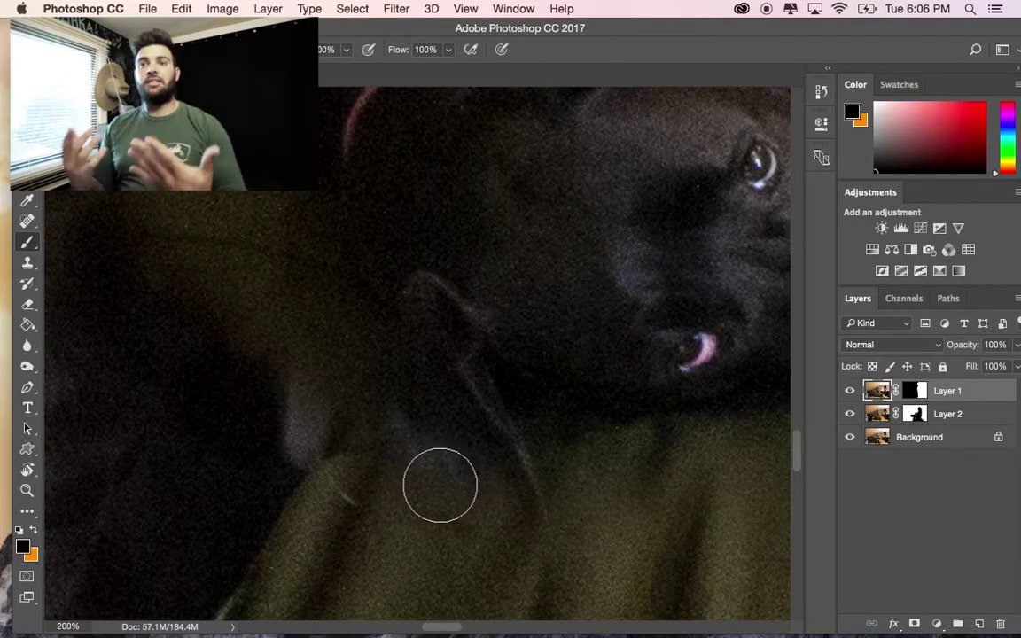
- Try to use the Clone Stamp on the spot beside the lying dog's ear, and dismiss the alert
{"action": "key", "text": "s"}
{"action": "key", "text": "x"}
{"action": "left_click", "coordinate": [387, 410]}
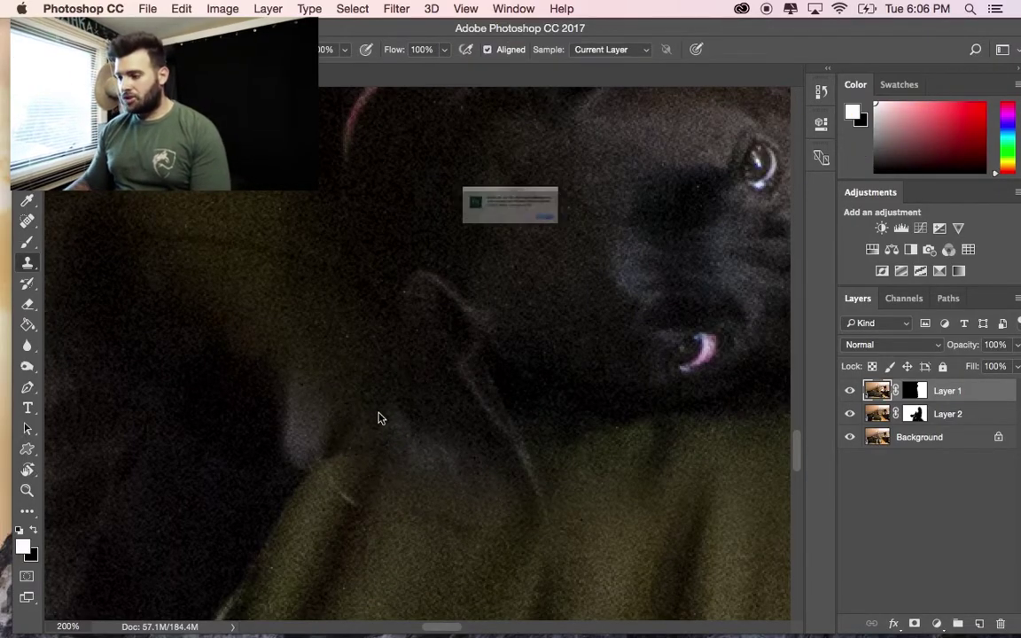
{"action": "key", "text": "Return"}
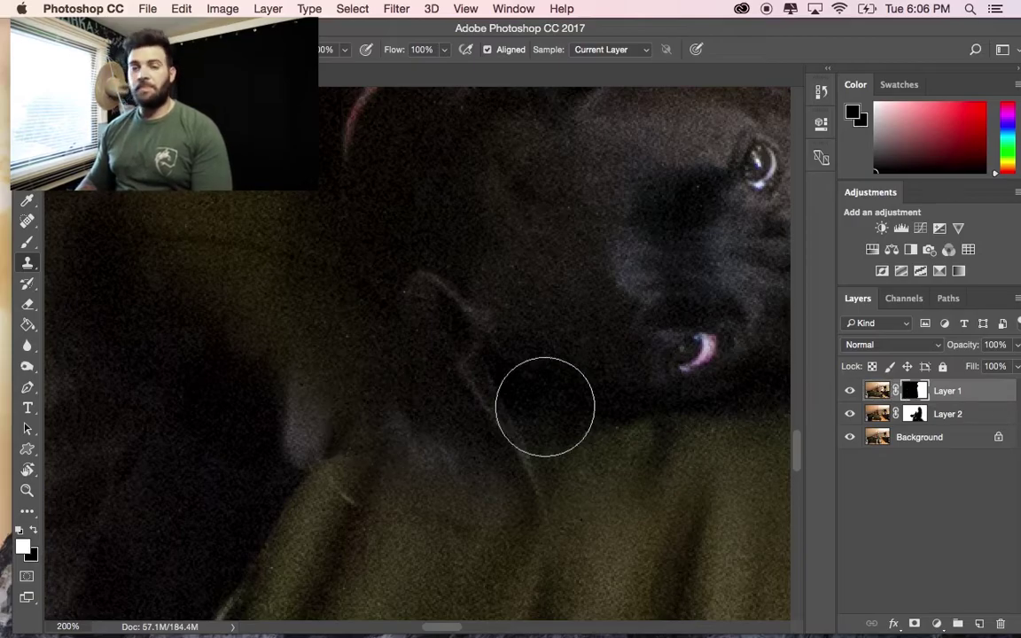
- Try the Clone Stamp once more beneath the ear at the dogs' overlap, dismiss the alert and switch to the Brush tool
{"action": "left_click", "coordinate": [417, 432]}
{"action": "key", "text": "Return"}
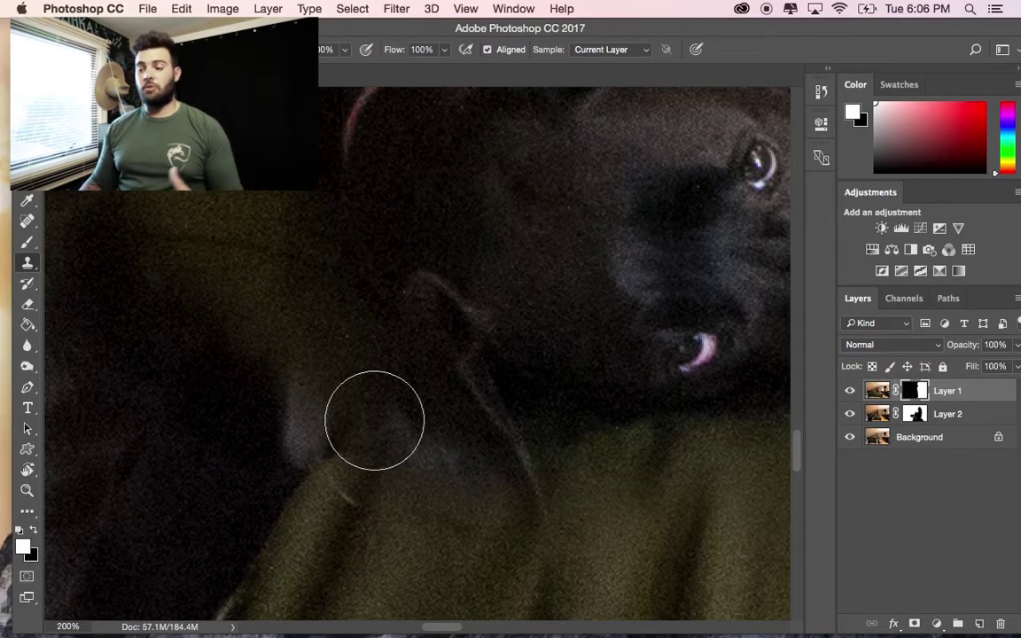
{"action": "key", "text": "b"}
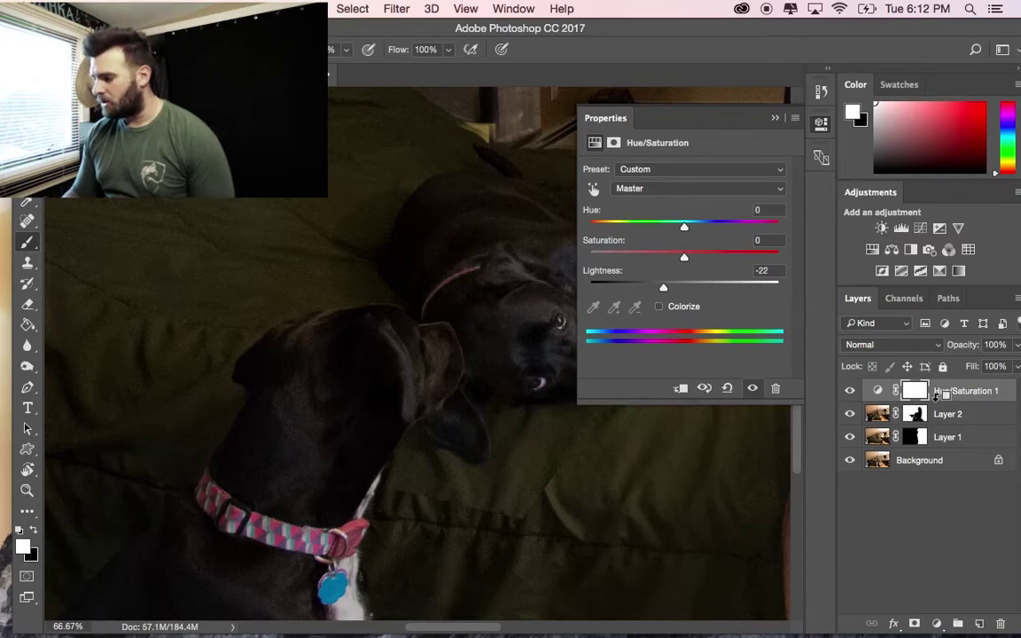
- Clip the Hue/Saturation adjustment to Layer 2, set its saturation to -71 and collapse its settings
{"action": "left_click", "coordinate": [938, 397], "text": "alt"}
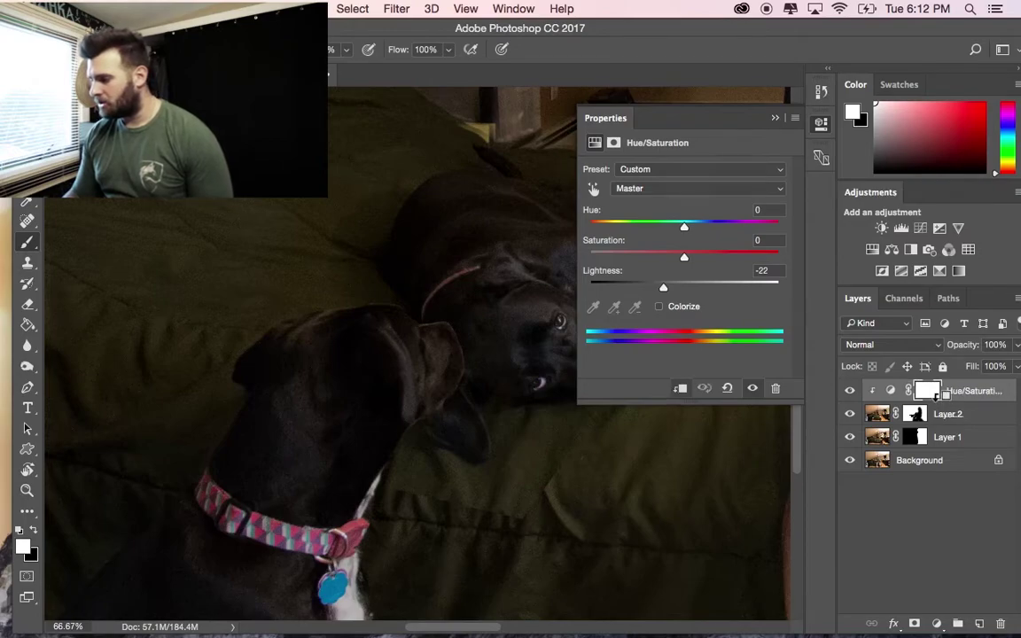
{"action": "left_click_drag", "start_coordinate": [683, 257], "coordinate": [609, 257]}
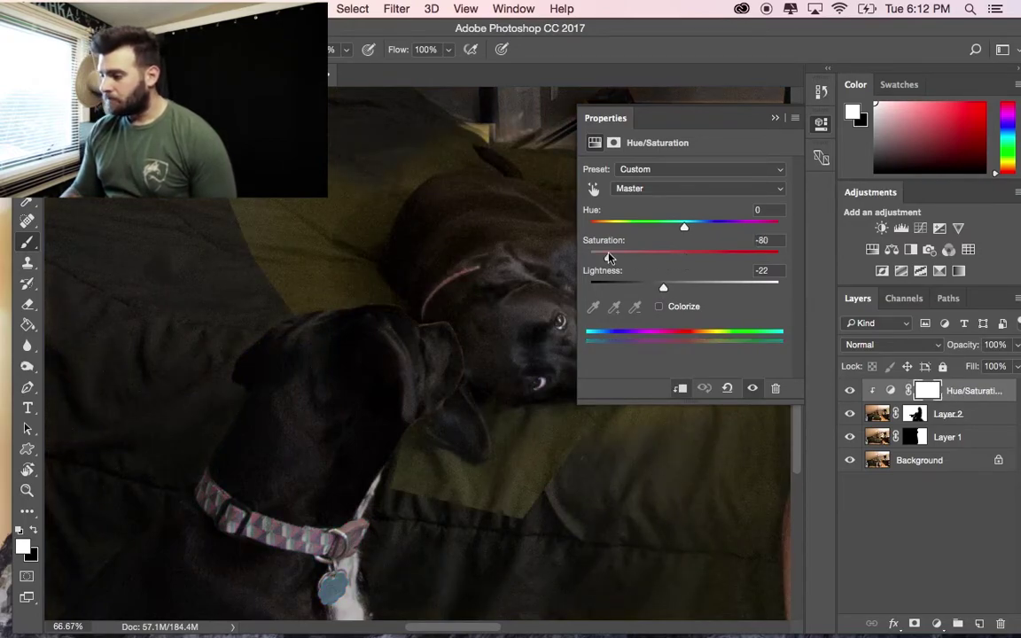
{"action": "key", "text": "super+minus"}
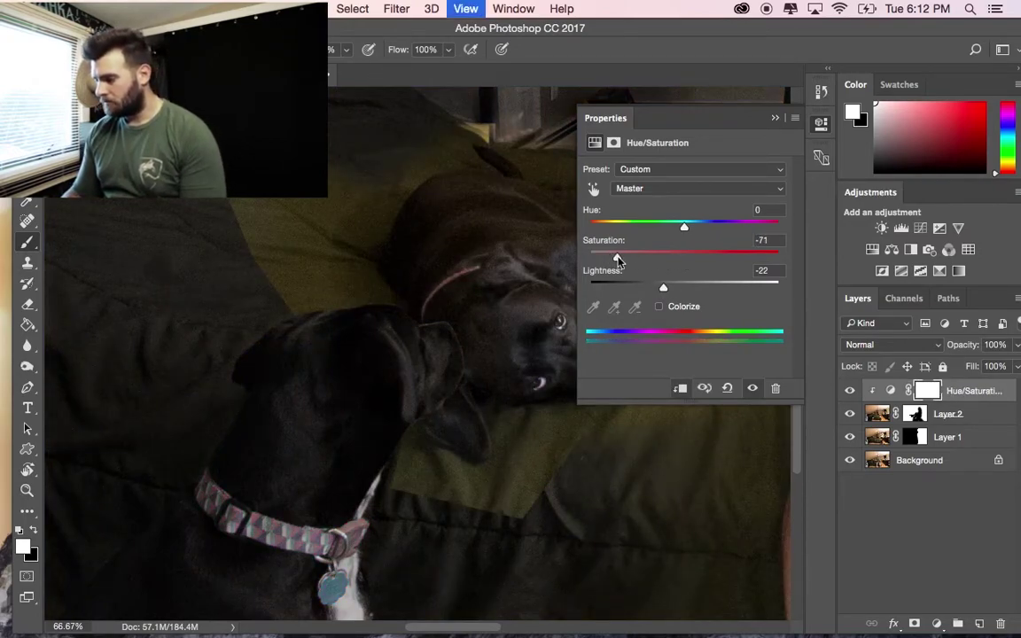
{"action": "left_click", "coordinate": [776, 119]}
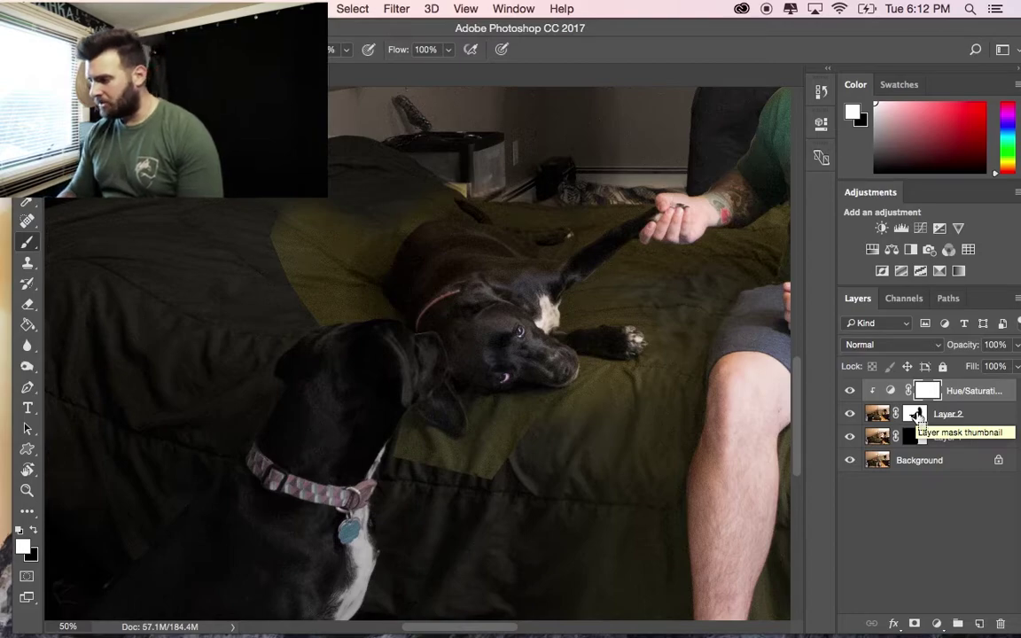
- Invert the Hue/Saturation adjustment's layer mask to black to hide its effect across Layer 2
{"action": "key", "text": "super+plus"}
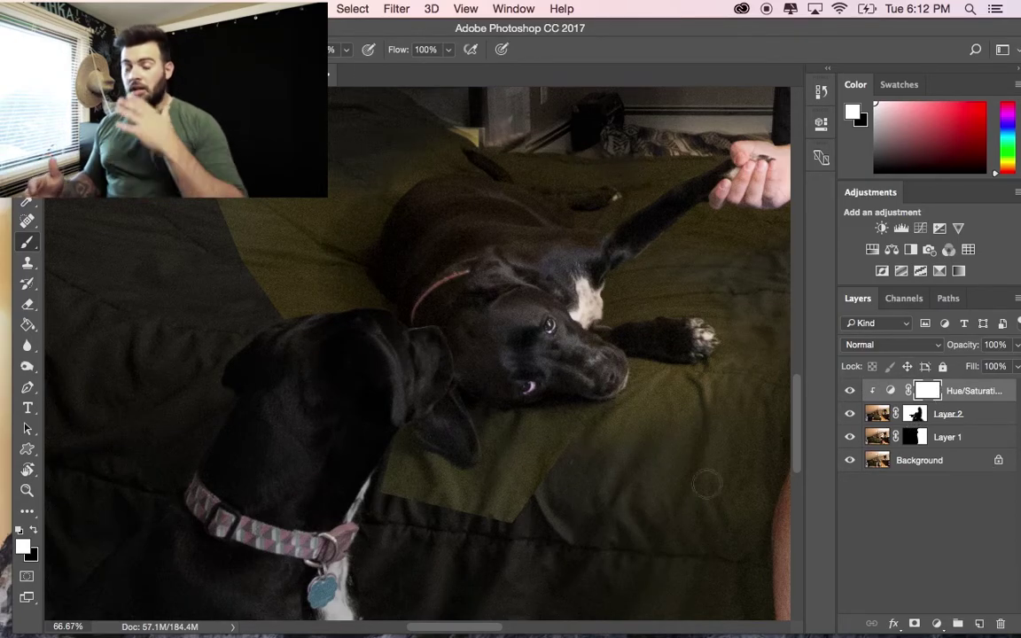
{"action": "key", "text": "super+minus"}
{"action": "key", "text": "super+minus"}
{"action": "key", "text": "super+minus"}
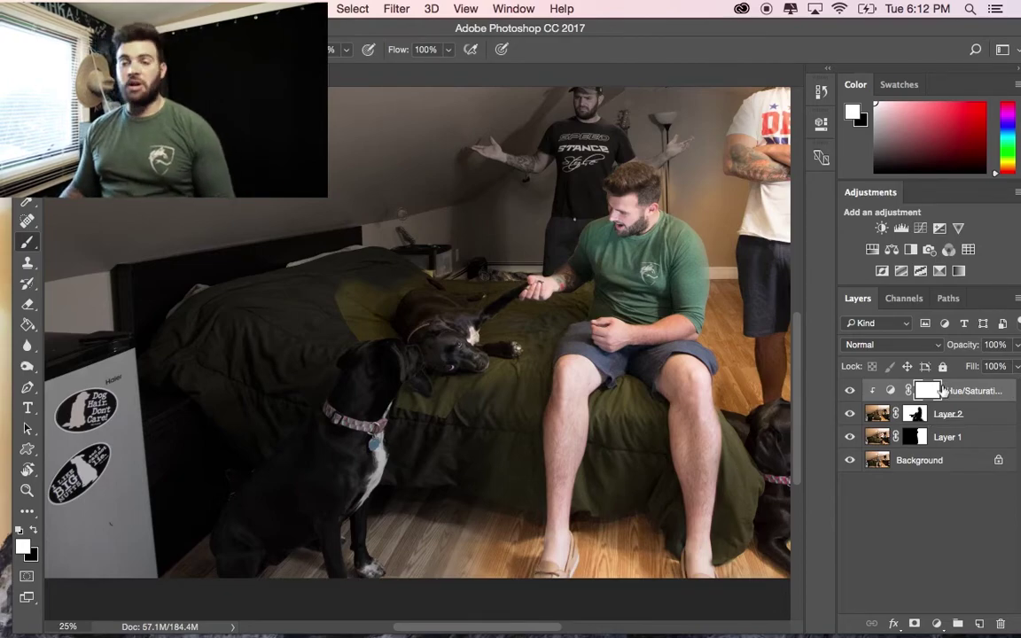
{"action": "key", "text": "super+i"}
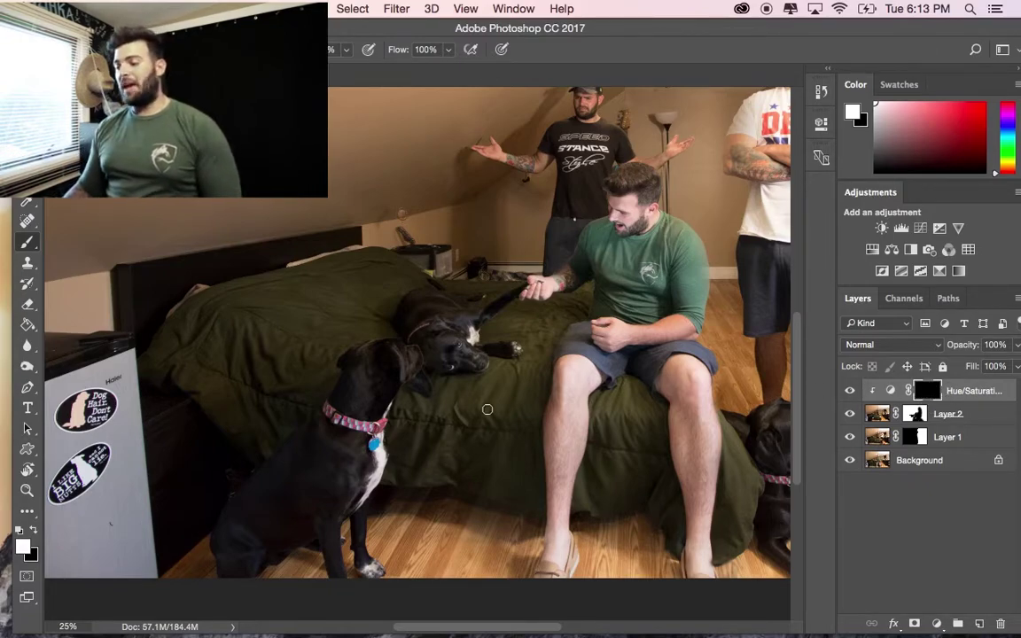
- Get a close view of the sitting dog's ear against the lying dog's head for brushing on the Hue/Saturation mask
{"action": "key", "text": "super+plus"}
{"action": "key", "text": "super+plus"}
{"action": "key", "text": "super+plus"}
{"action": "key", "text": "super+plus"}
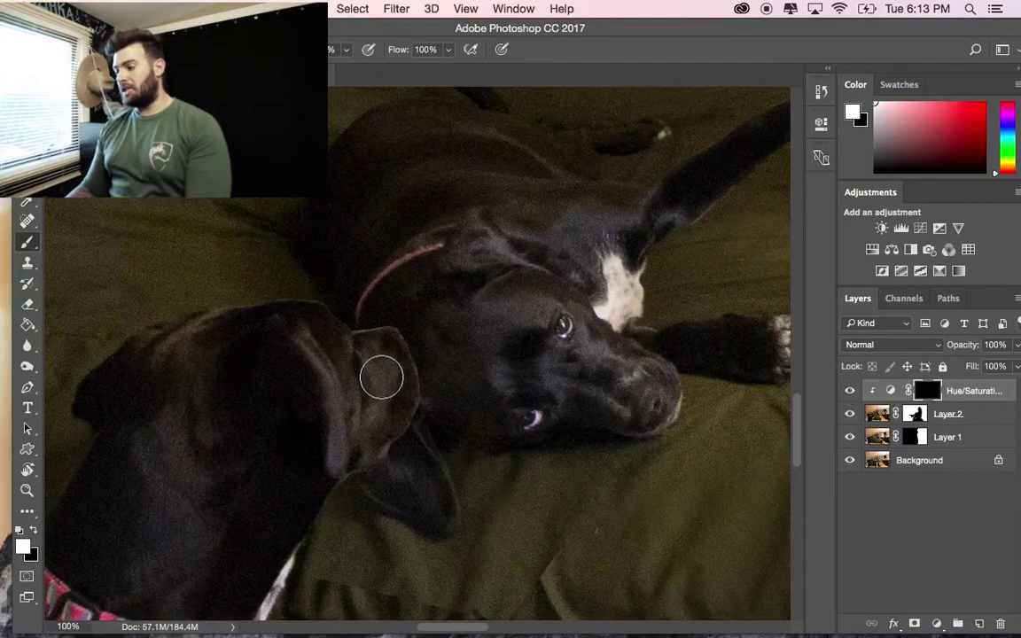